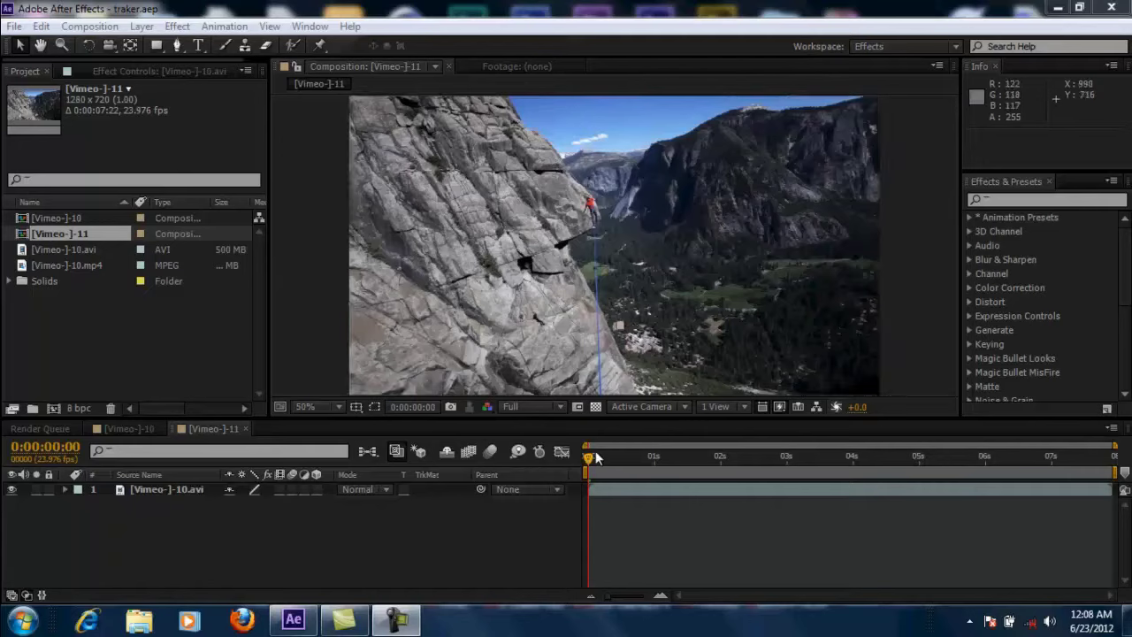
mouse_move(598, 456)
mouse_down()
mouse_move(1099, 458)
mouse_move(623, 458)
mouse_move(592, 471)
mouse_up()
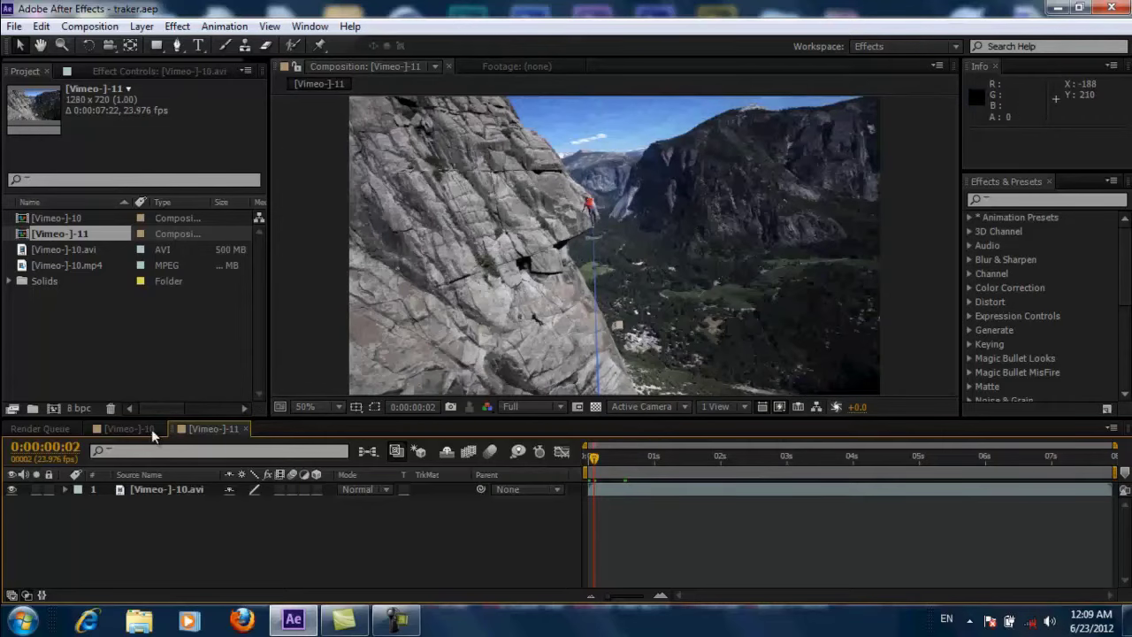
click(159, 492)
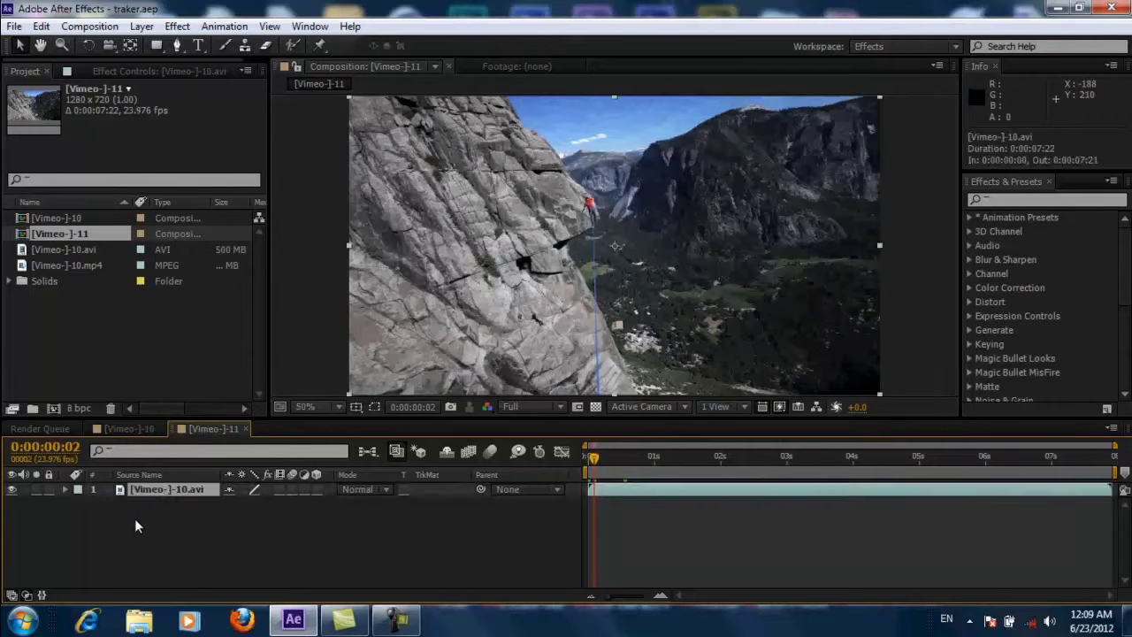
click(137, 71)
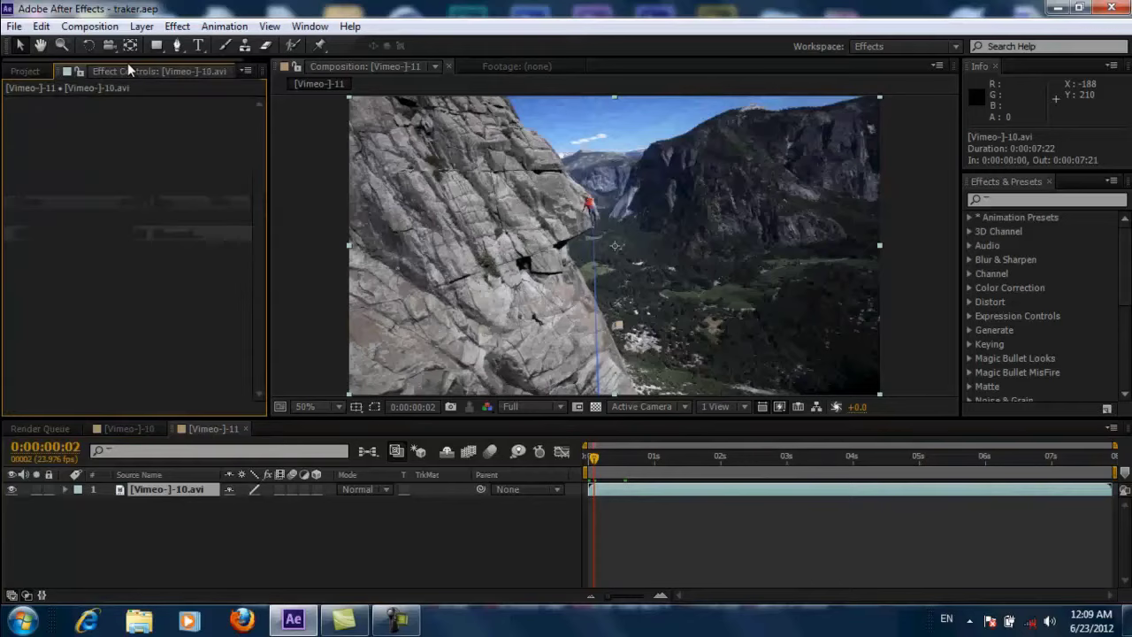
right_click(114, 127)
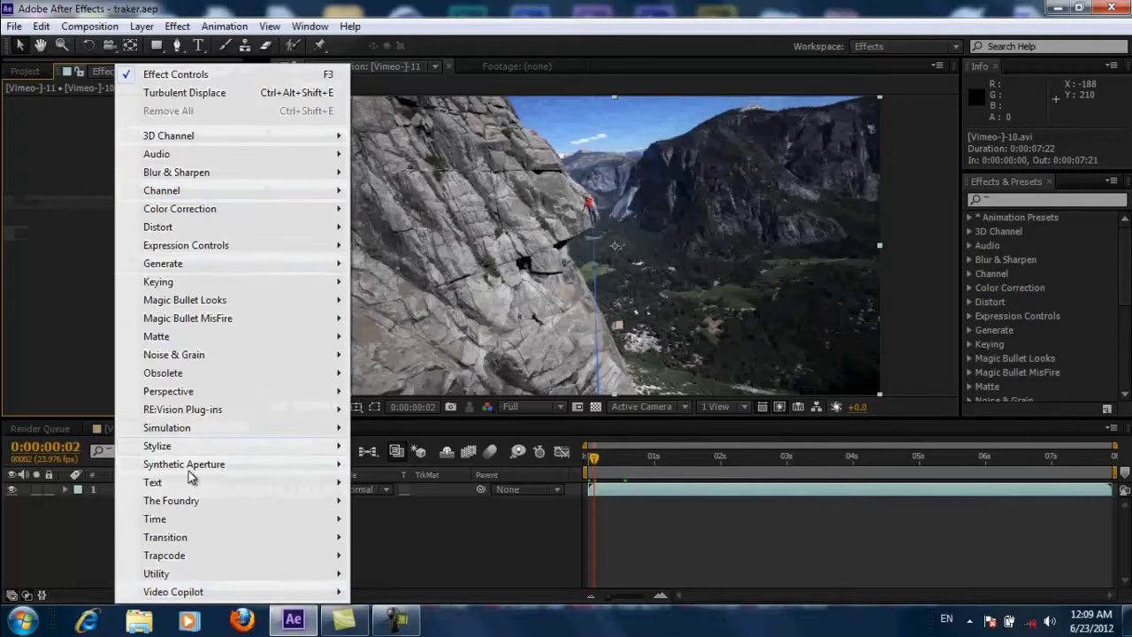
mouse_move(151, 500)
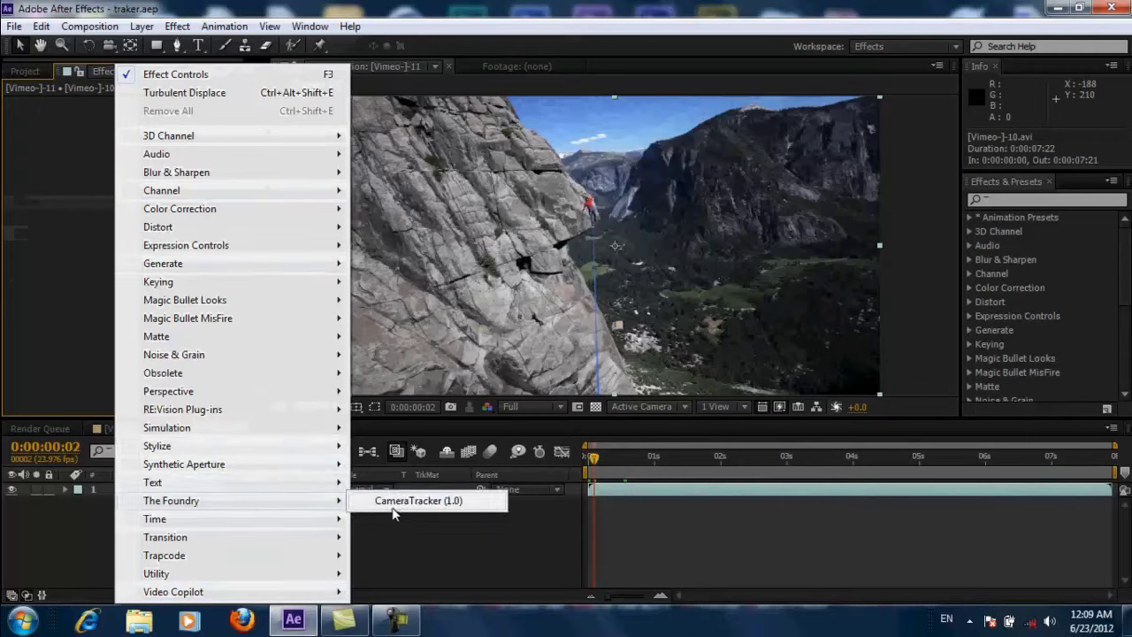
click(15, 273)
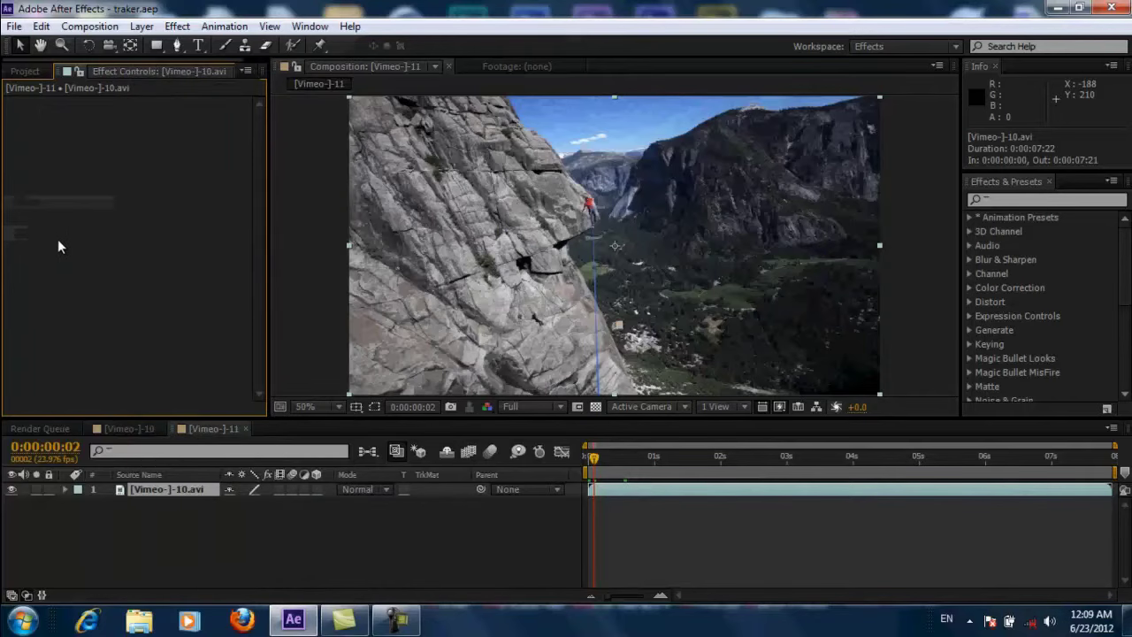
- Run Track Camera on the [Vimeo-]-10.avi layer
right_click(155, 491)
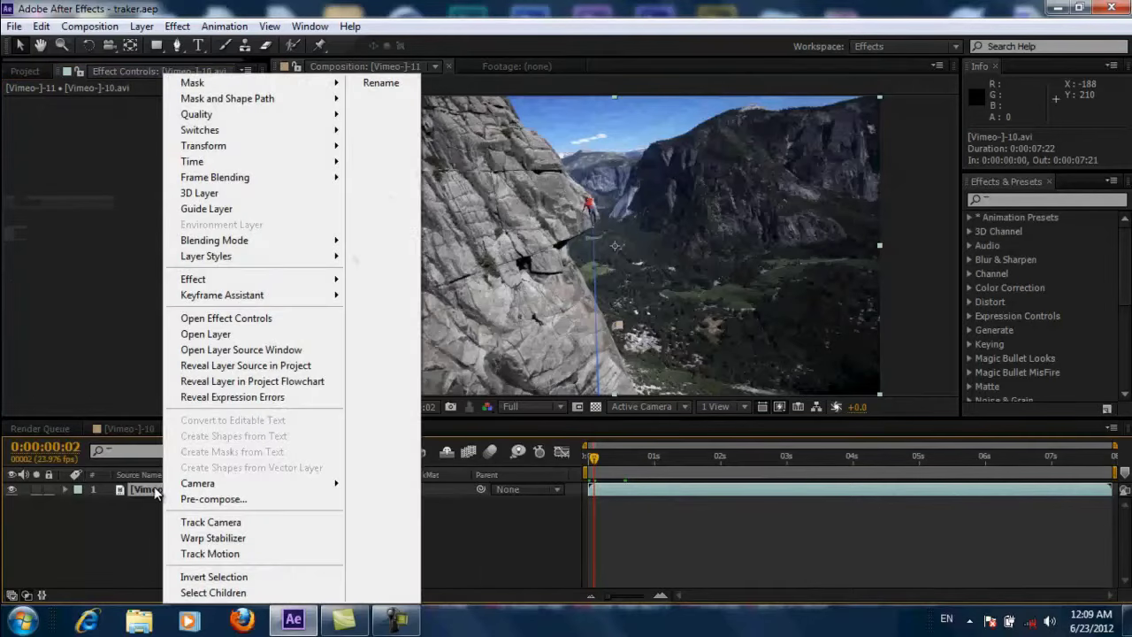
click(247, 525)
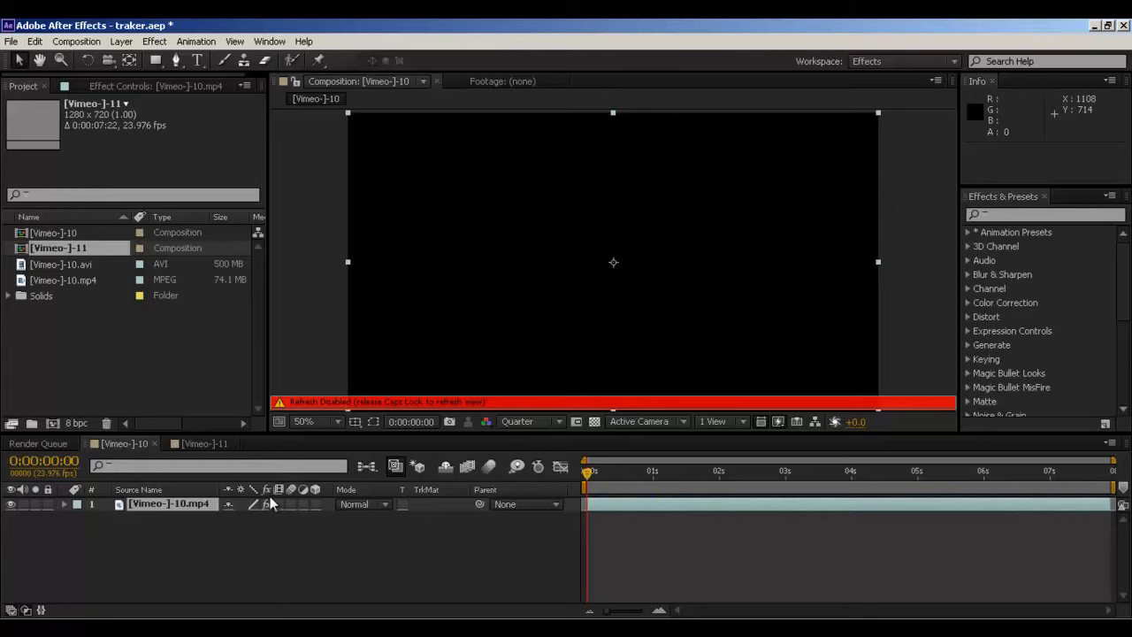
- Re-enable view refresh and select the 3D Camera Tracker effect on the [Vimeo-]-10.mp4 layer to display its track points
key(Caps_Lock)
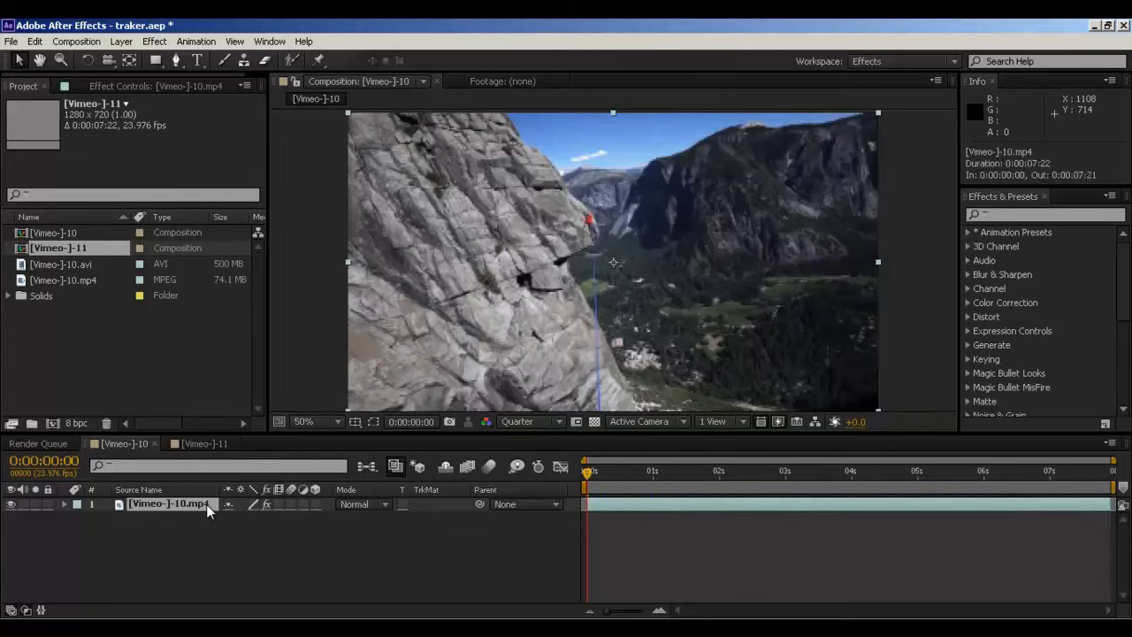
click(123, 84)
click(74, 119)
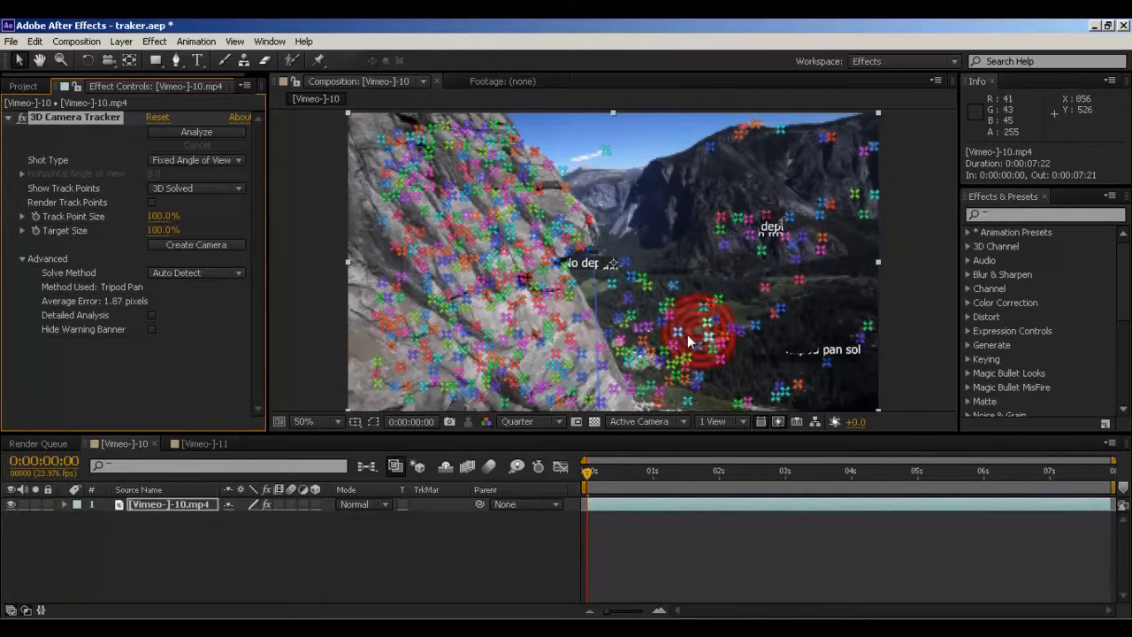
click(591, 219)
right_click(592, 221)
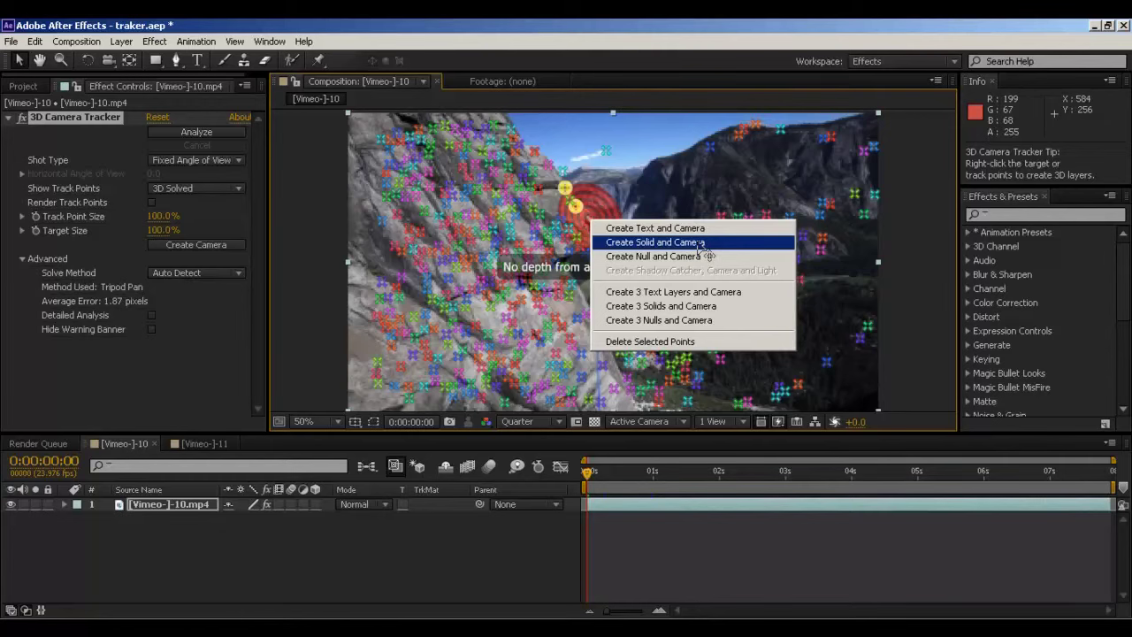
click(143, 375)
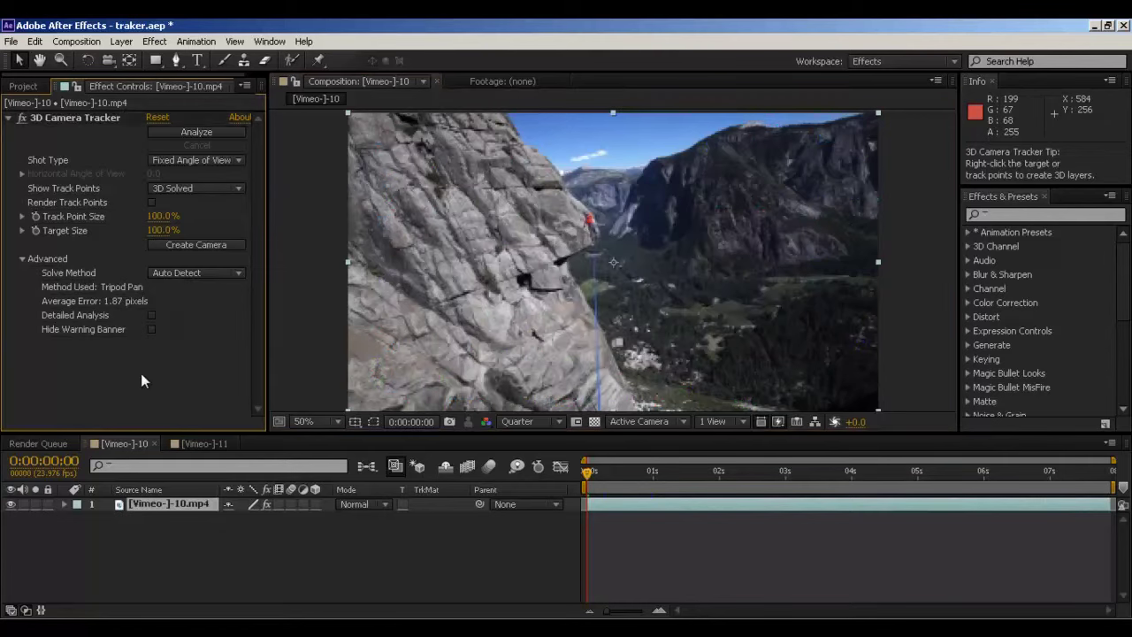
click(75, 120)
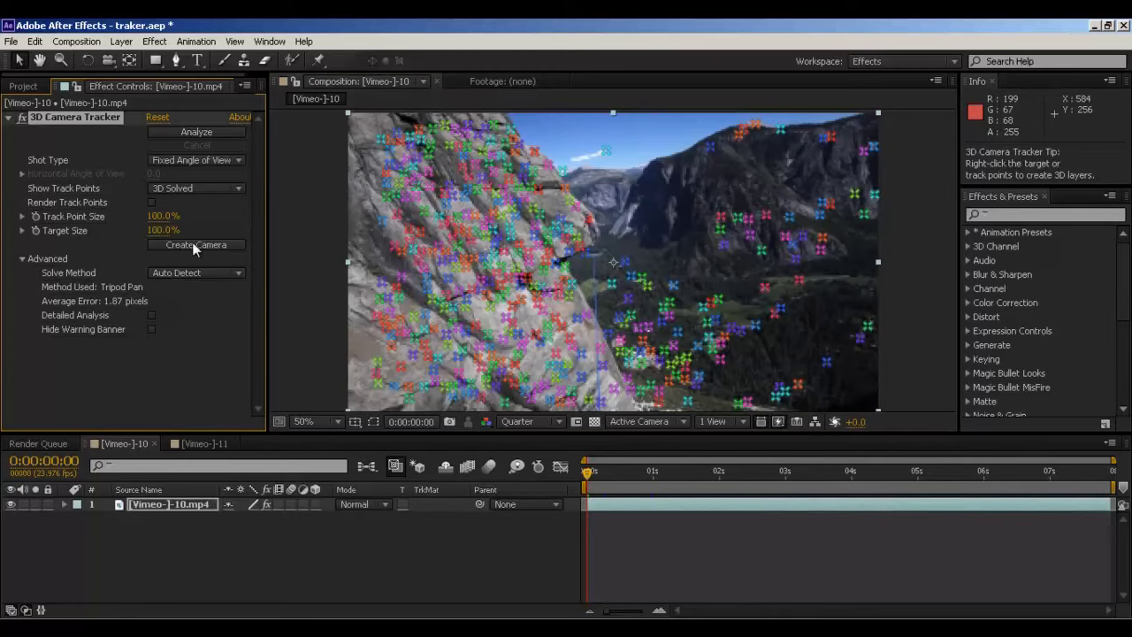
click(213, 160)
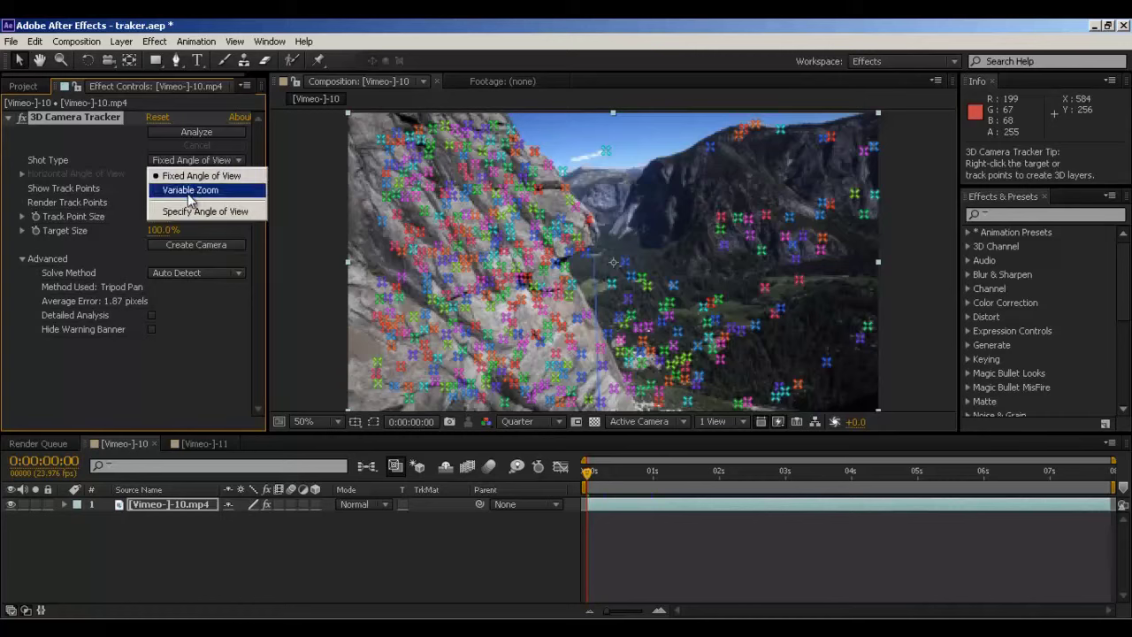
click(189, 307)
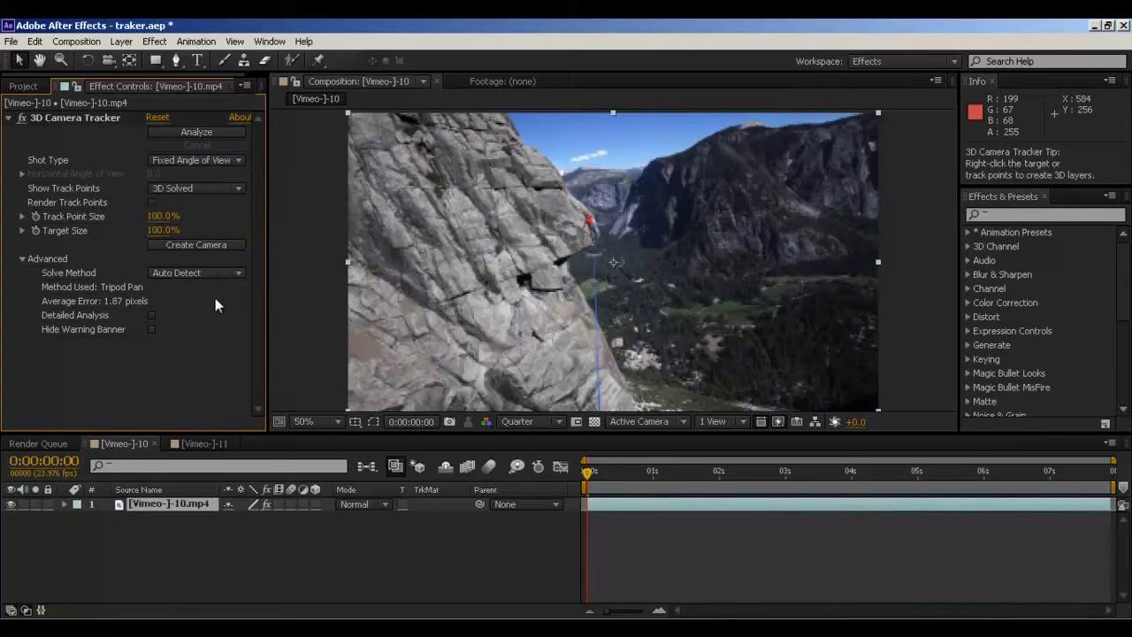
click(229, 276)
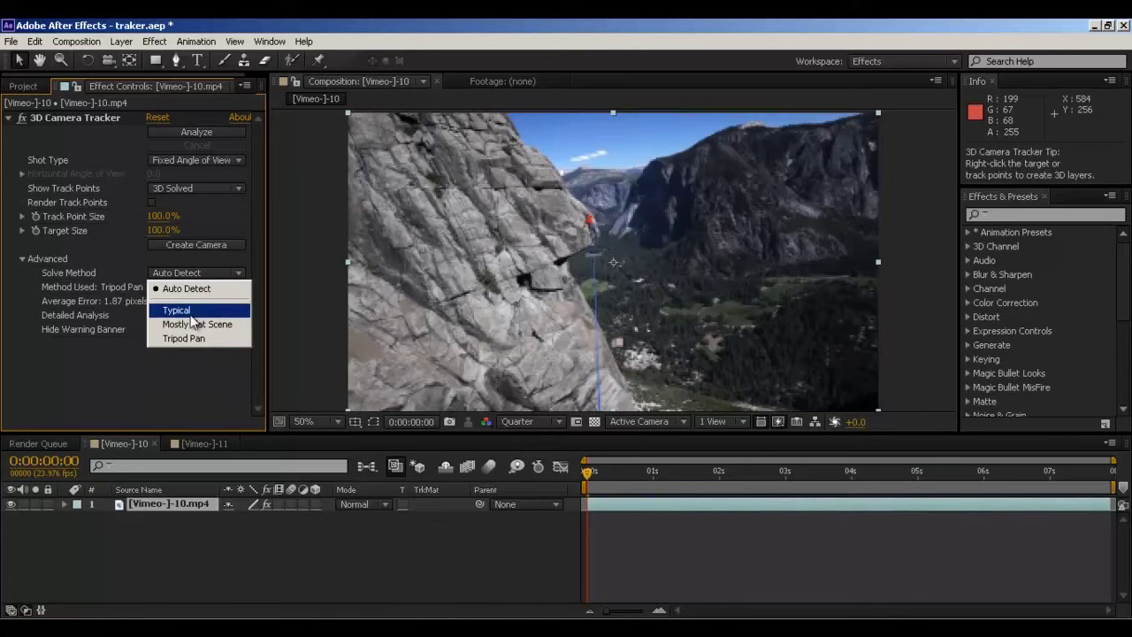
- Create a camera from the solved 3D Camera Tracker data and select the new camera layer
click(210, 245)
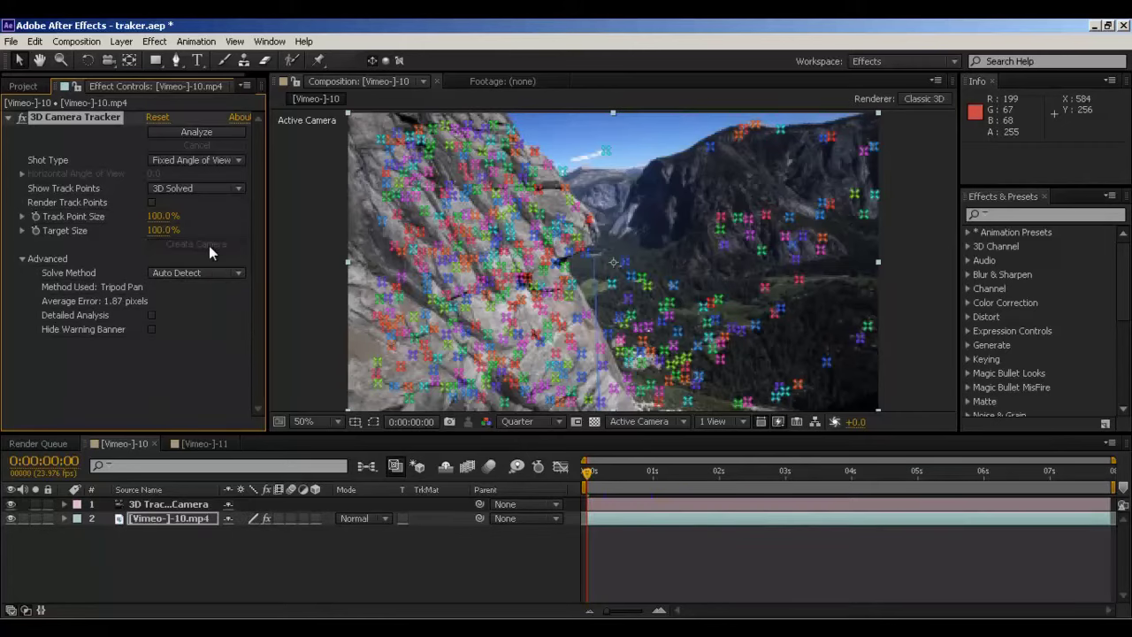
click(167, 502)
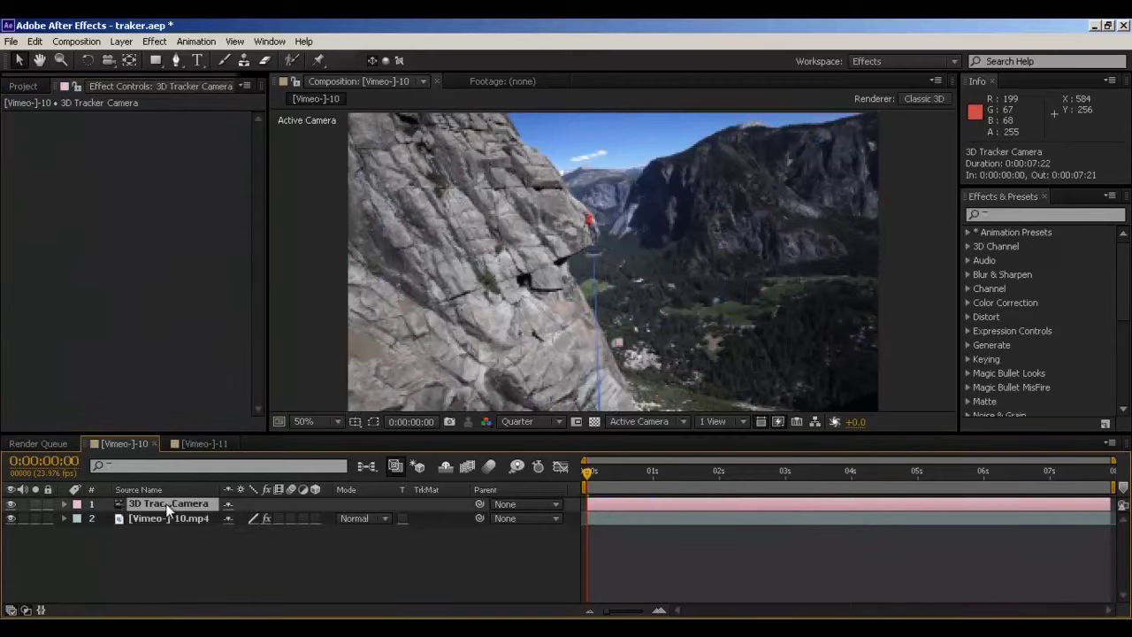
- Add a blue solid of 1280 x 720 px to the composition and make it a 3D layer
right_click(186, 560)
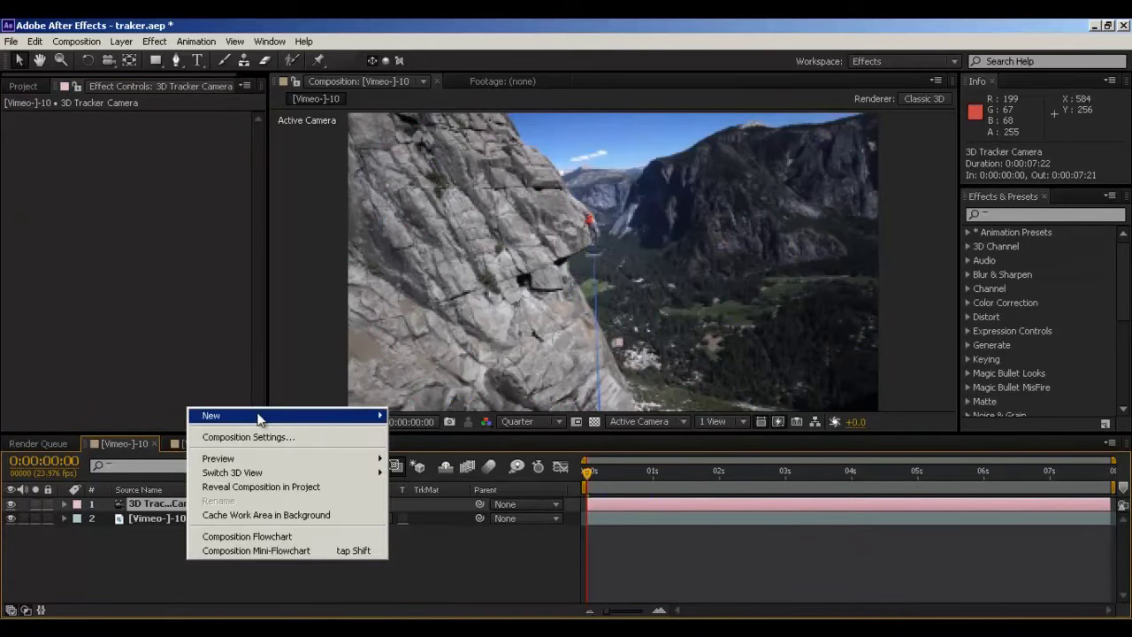
mouse_move(262, 416)
click(434, 453)
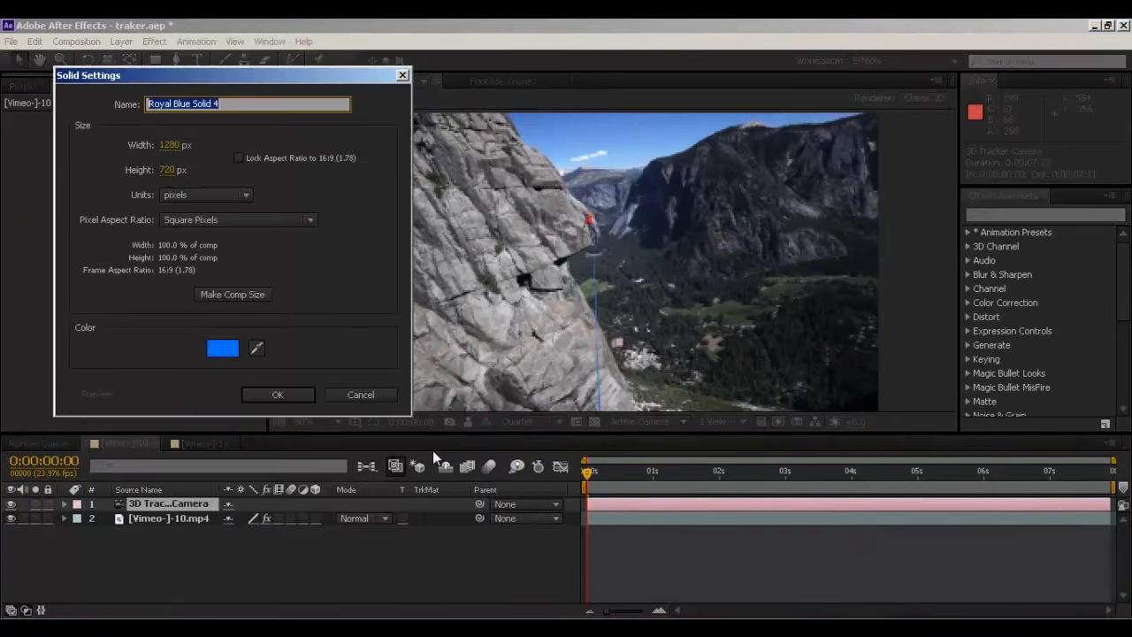
click(272, 396)
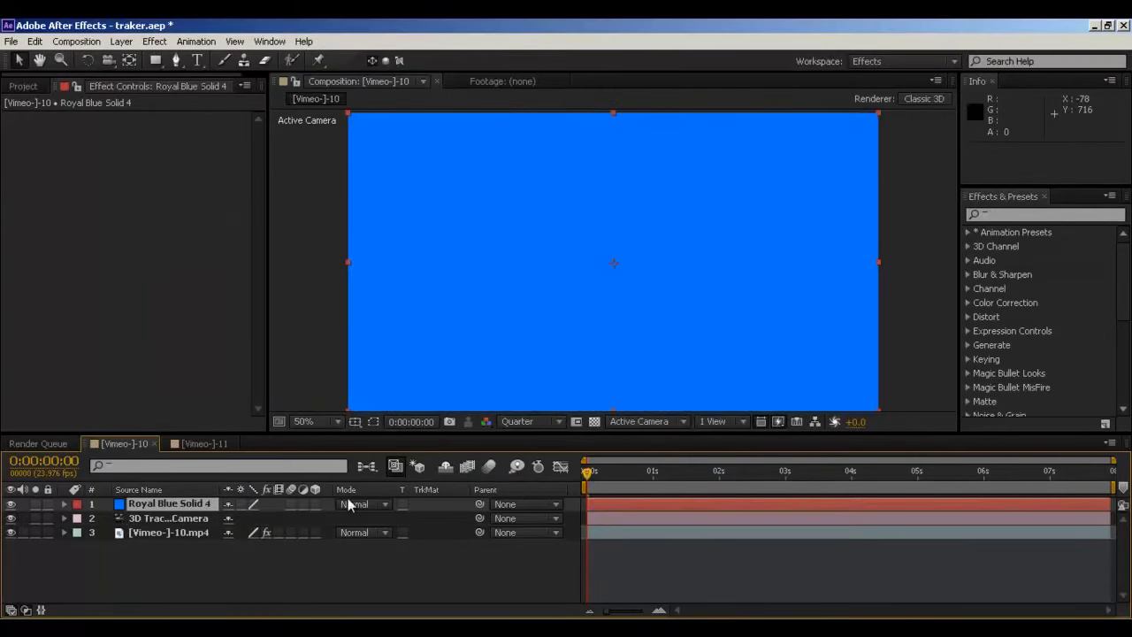
click(314, 504)
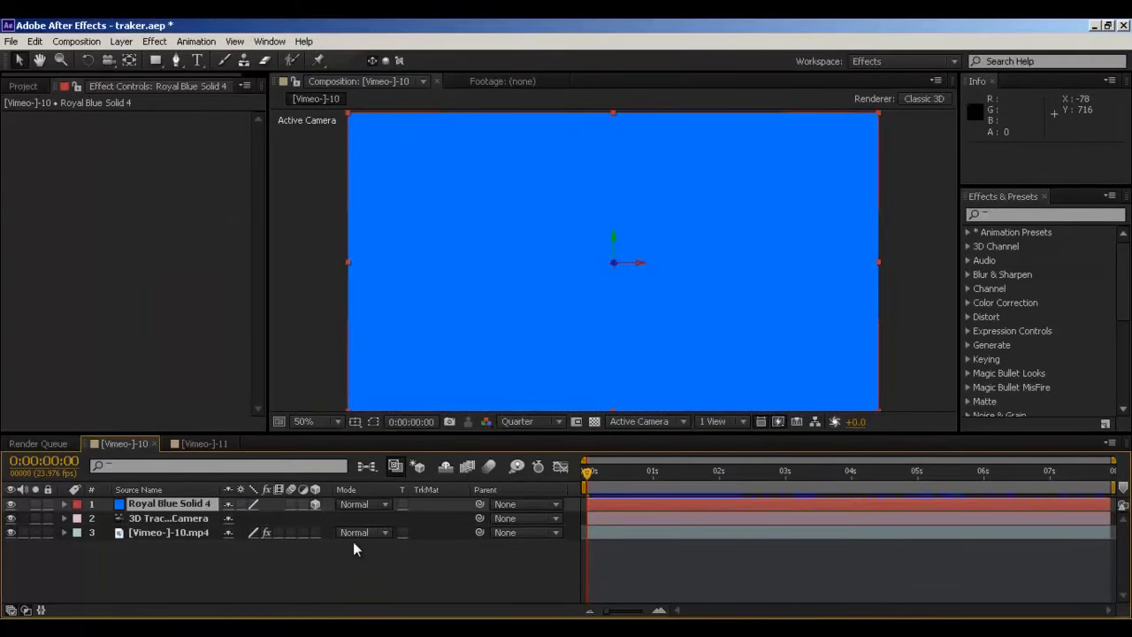
- Play a RAM preview of the blue 3D solid with the tracked camera and compare the shot with the solid hidden
key(KP_0)
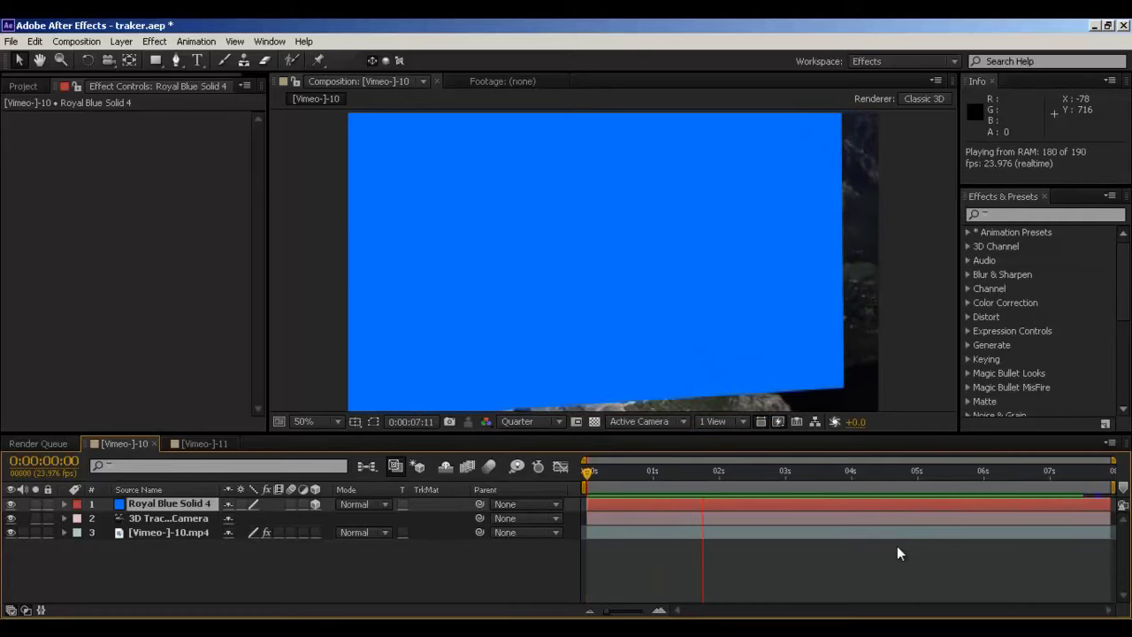
key(space)
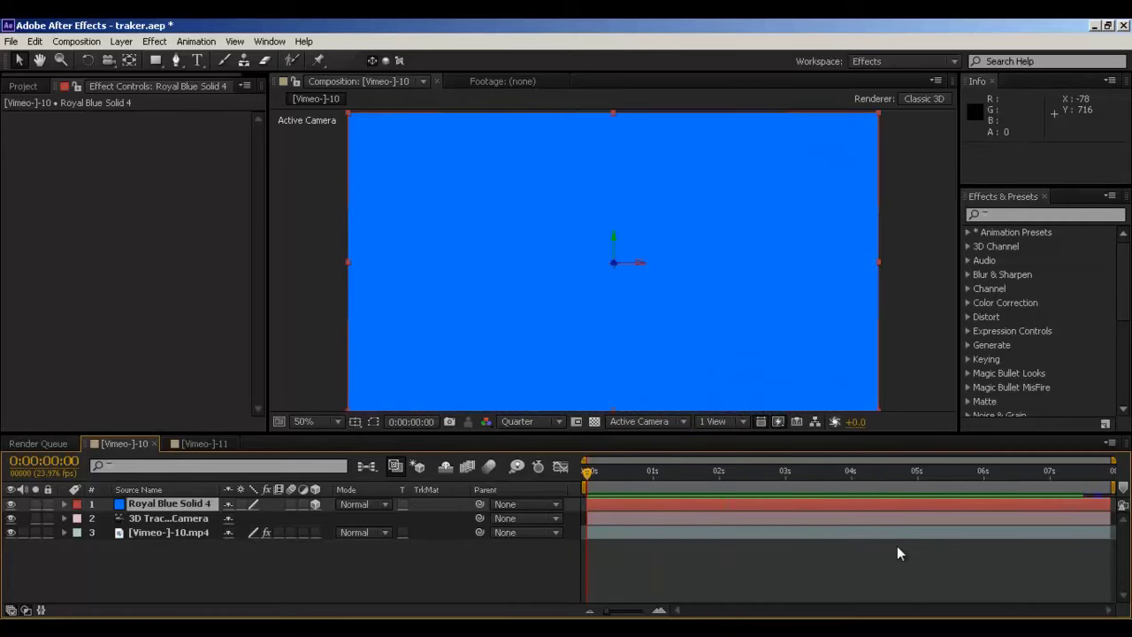
key(comma)
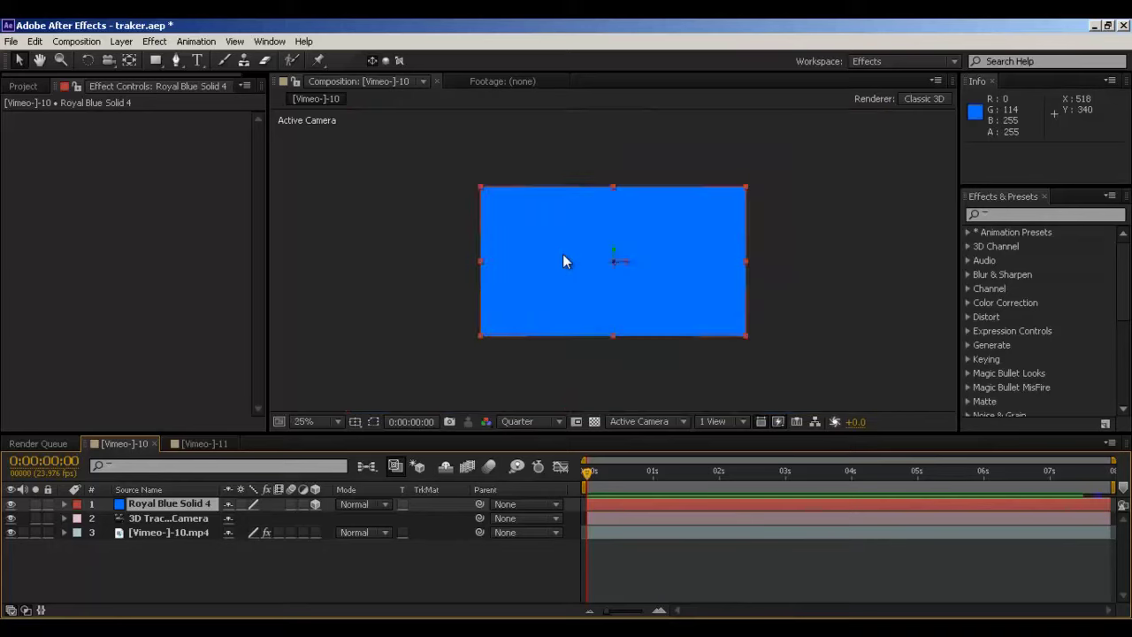
key(period)
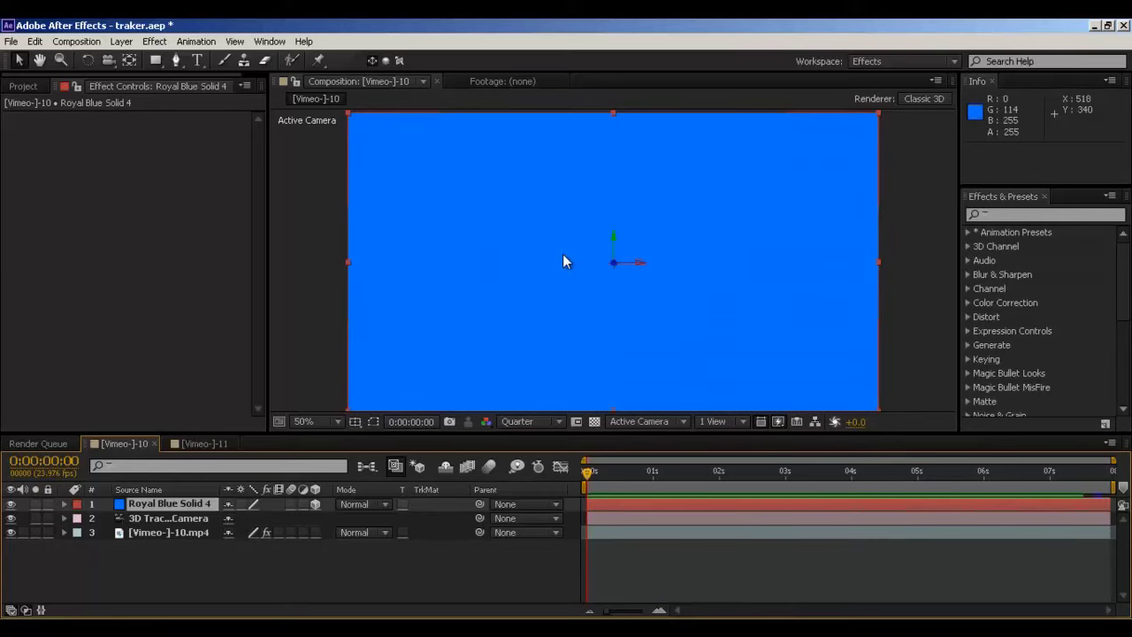
click(11, 504)
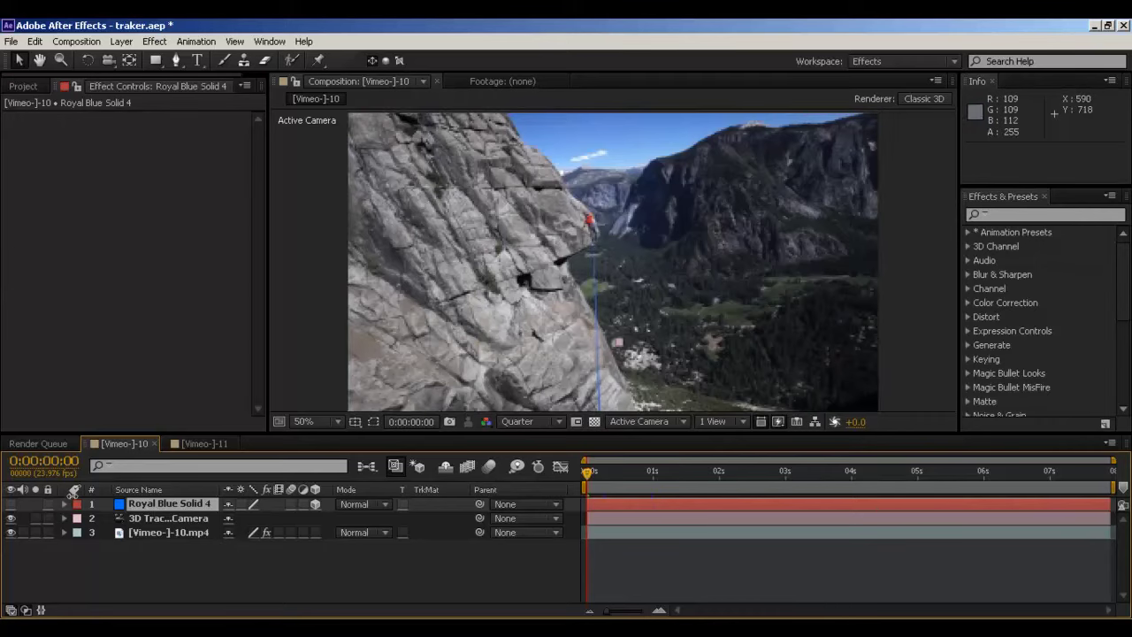
click(11, 504)
- Enlarge the blue solid to 1568 x 882 px with its aspect ratio locked to 16:9
click(137, 508)
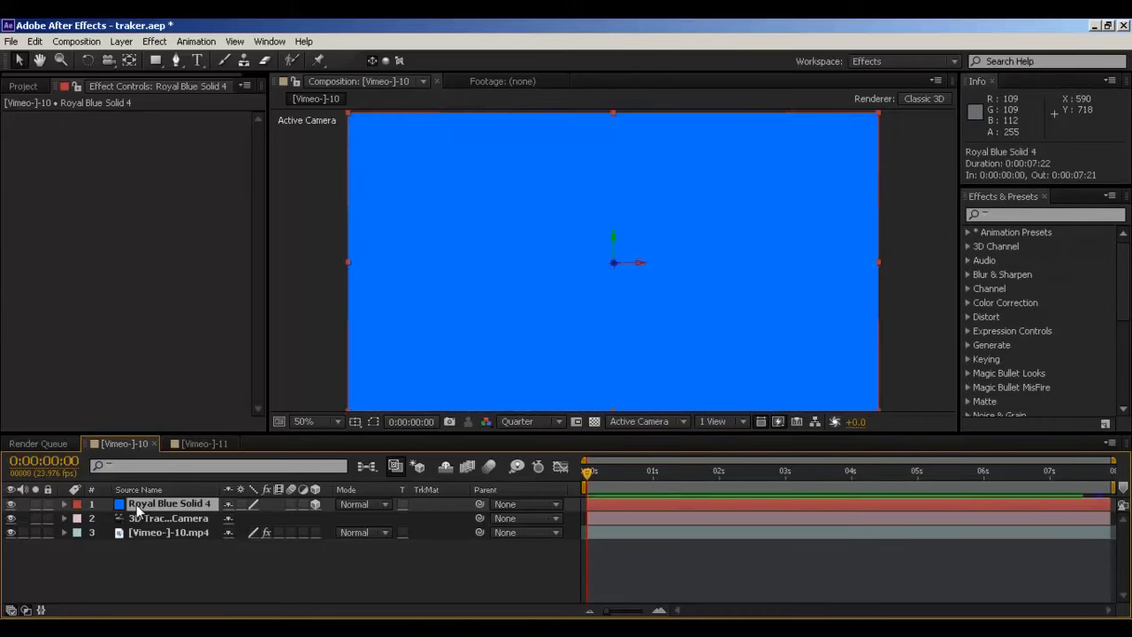
click(121, 41)
click(146, 72)
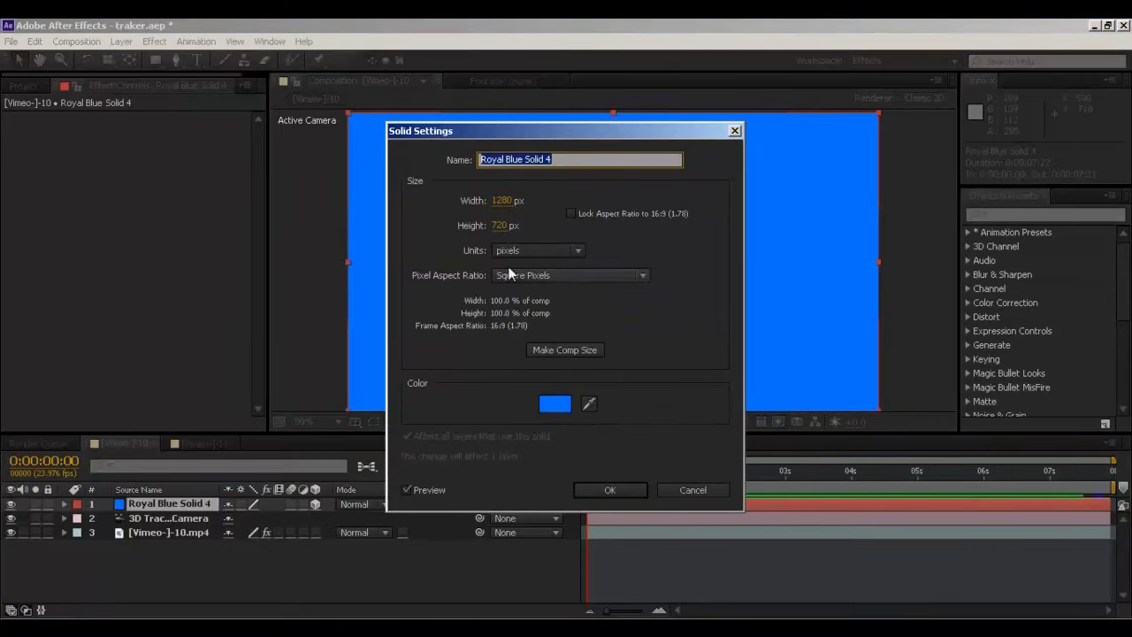
click(571, 213)
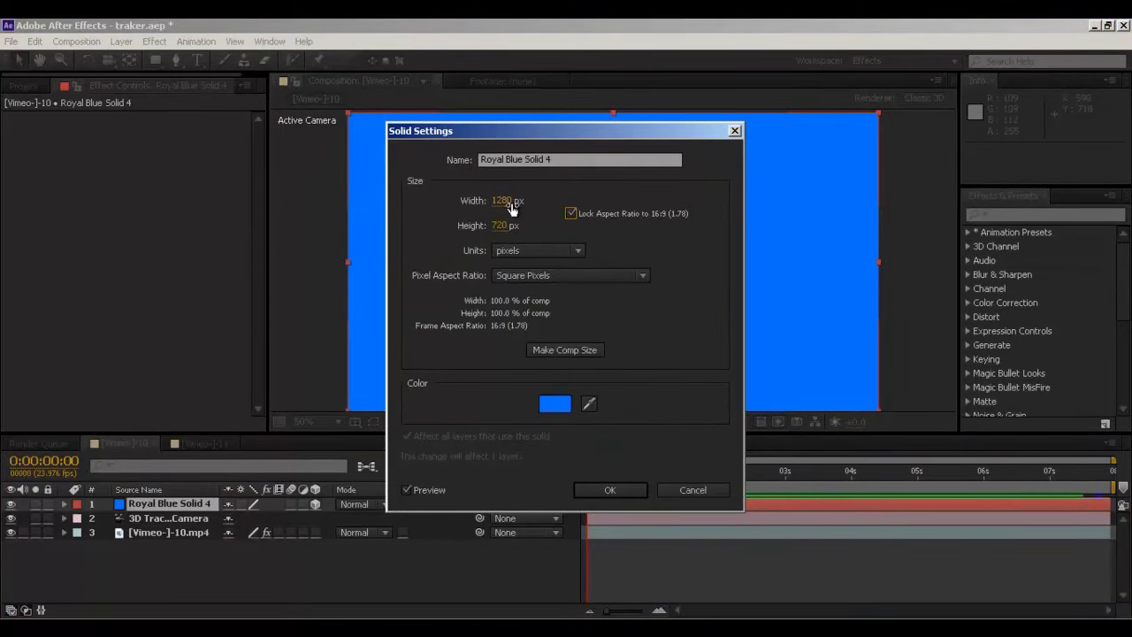
drag(511, 203, 617, 210)
drag(506, 202, 628, 209)
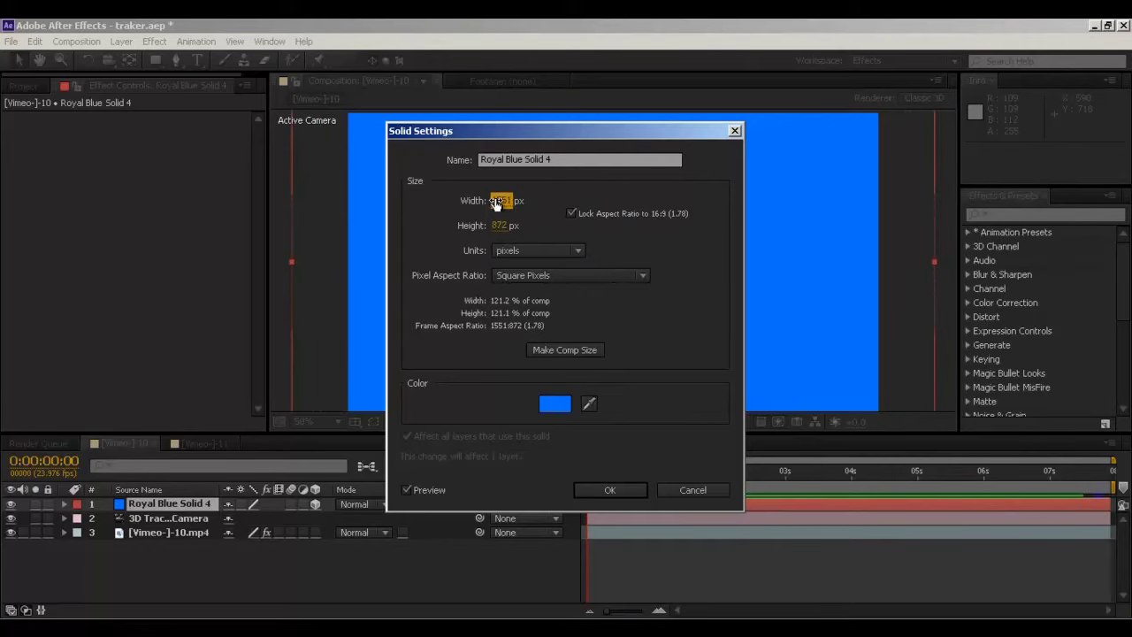
drag(496, 202, 524, 223)
click(608, 489)
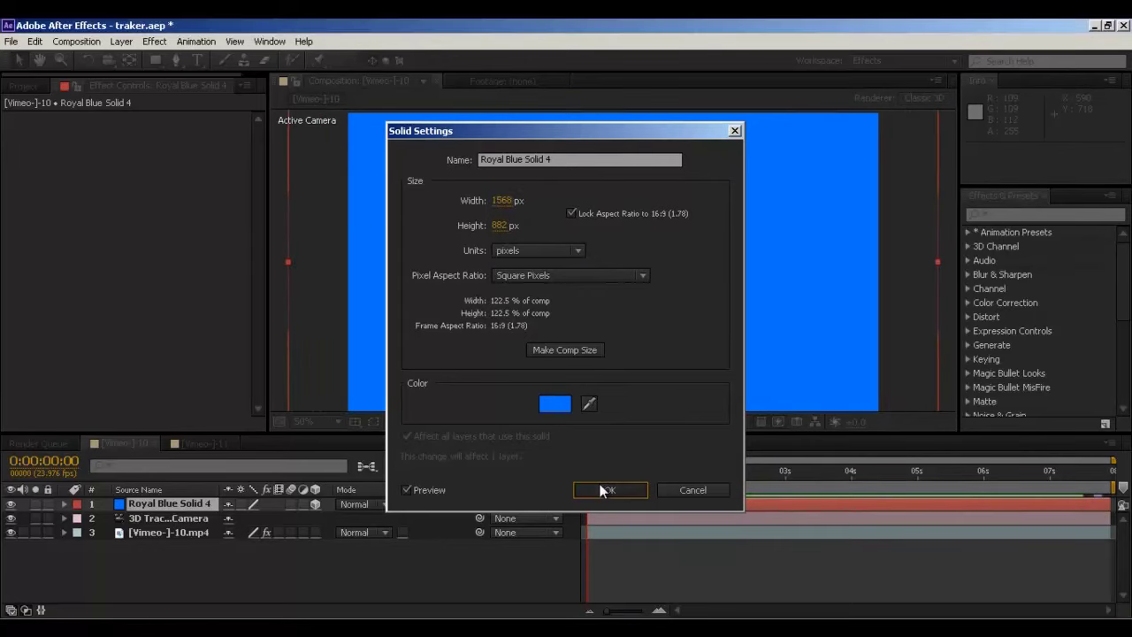
- Check how the enlarged solid covers the frame near the end of the clip, at 0:00:07:14
key(comma)
key(comma)
drag(855, 467, 1087, 473)
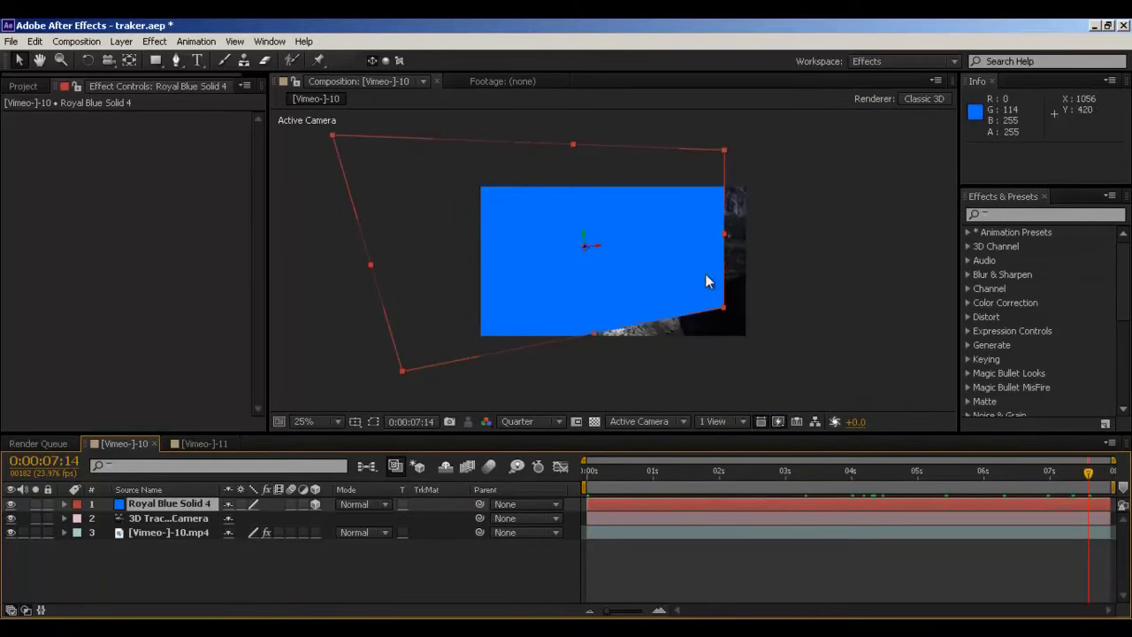
- Enlarge the blue solid to 1931 x 1372 px without locking its aspect ratio
click(121, 42)
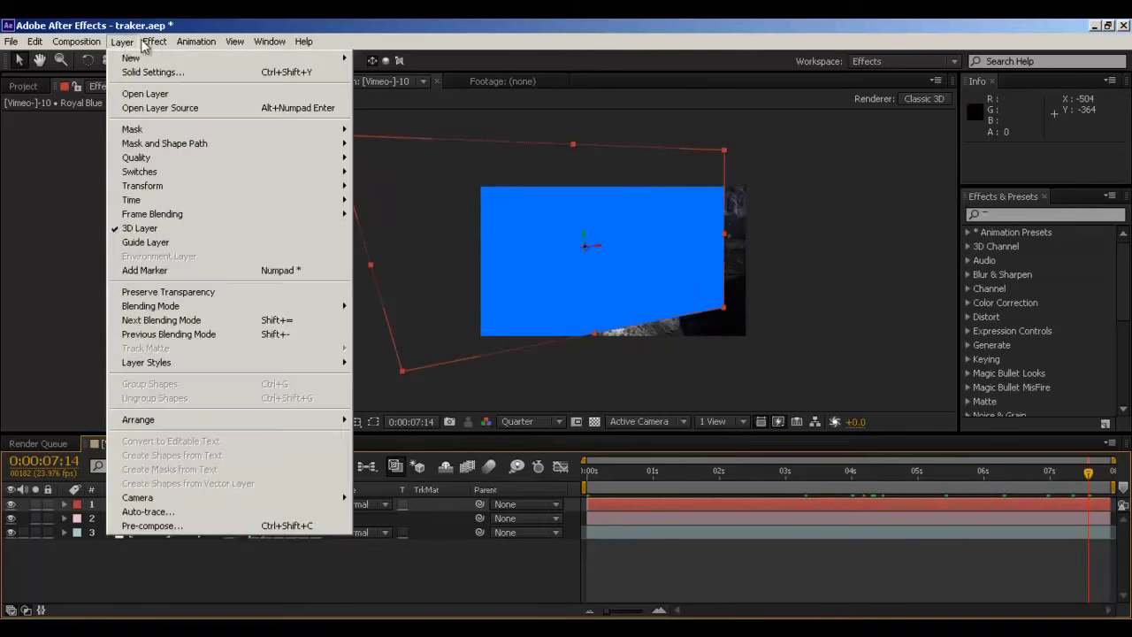
mouse_move(172, 42)
mouse_move(121, 41)
click(134, 73)
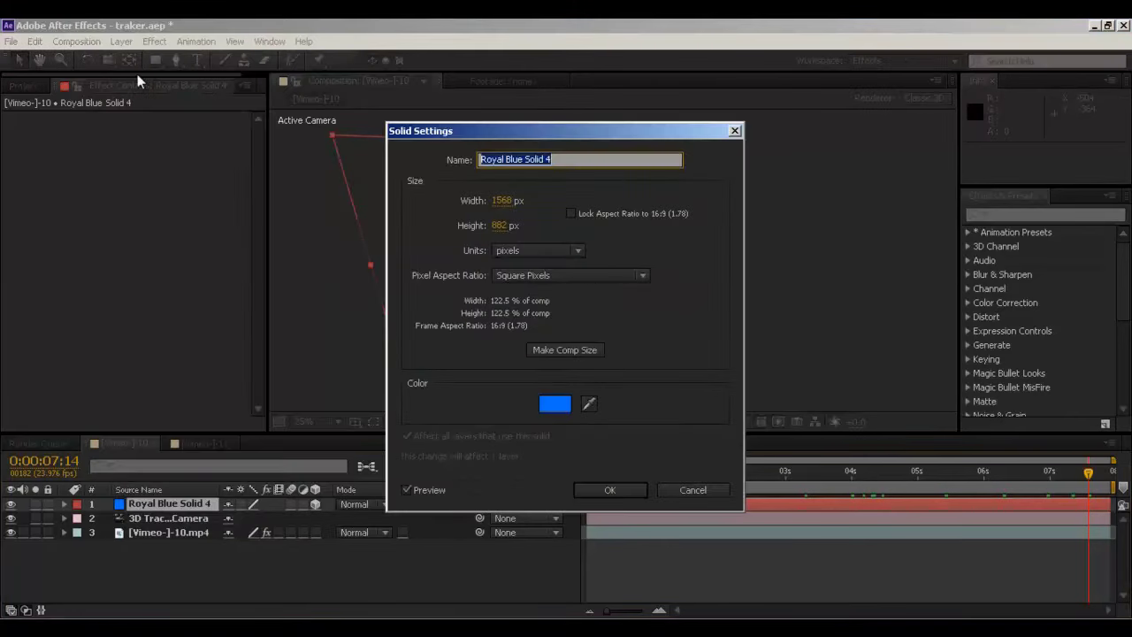
drag(543, 134, 206, 62)
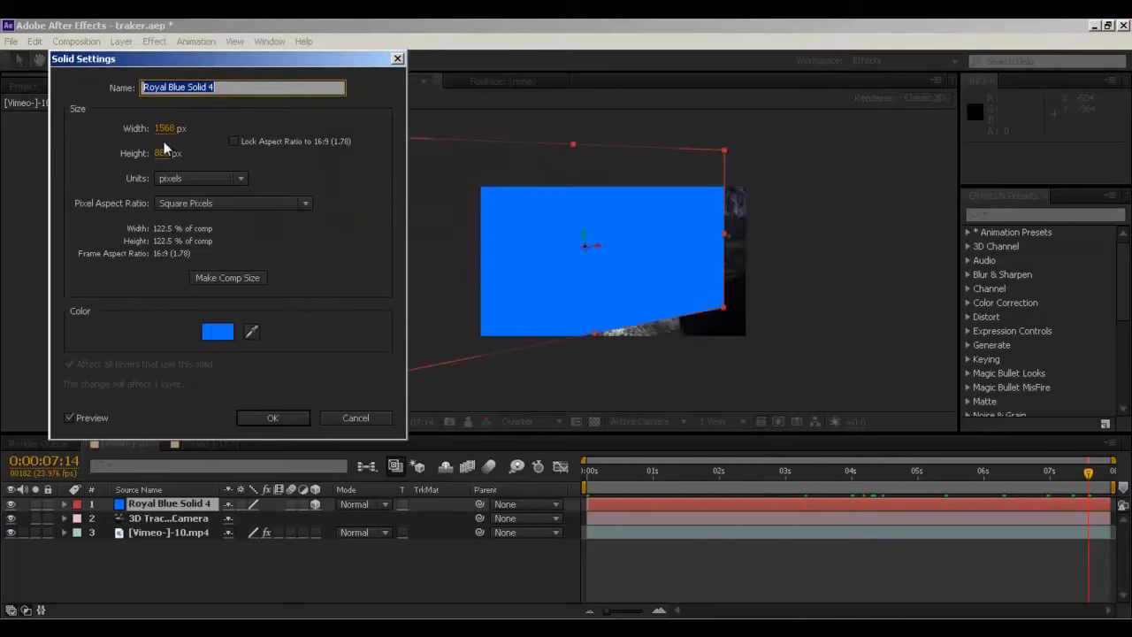
drag(161, 130, 403, 155)
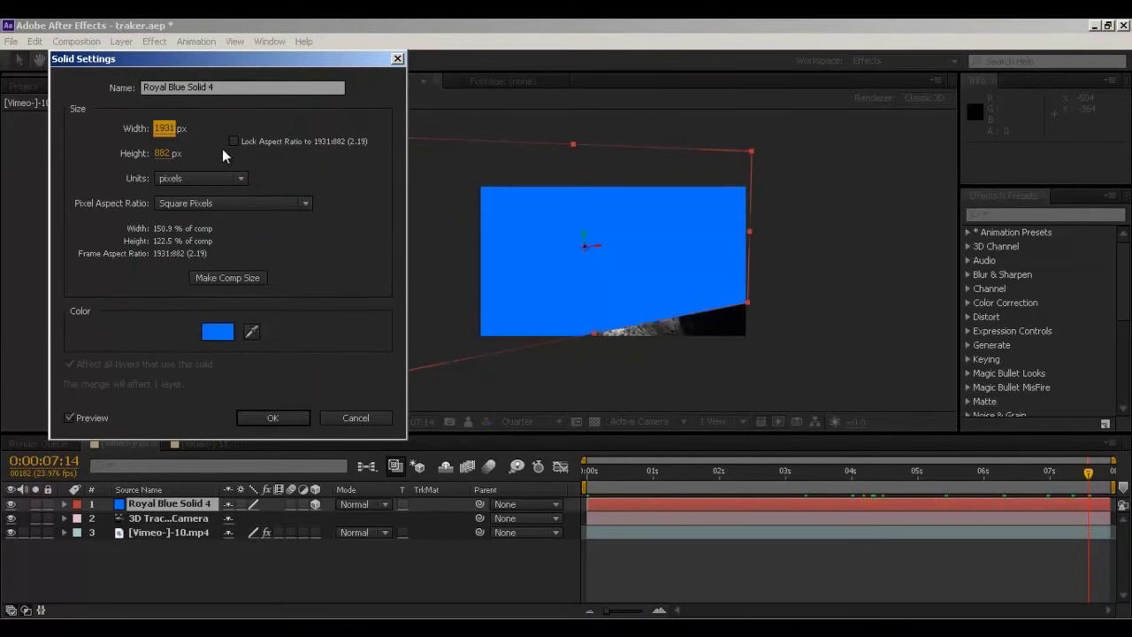
drag(161, 153, 612, 196)
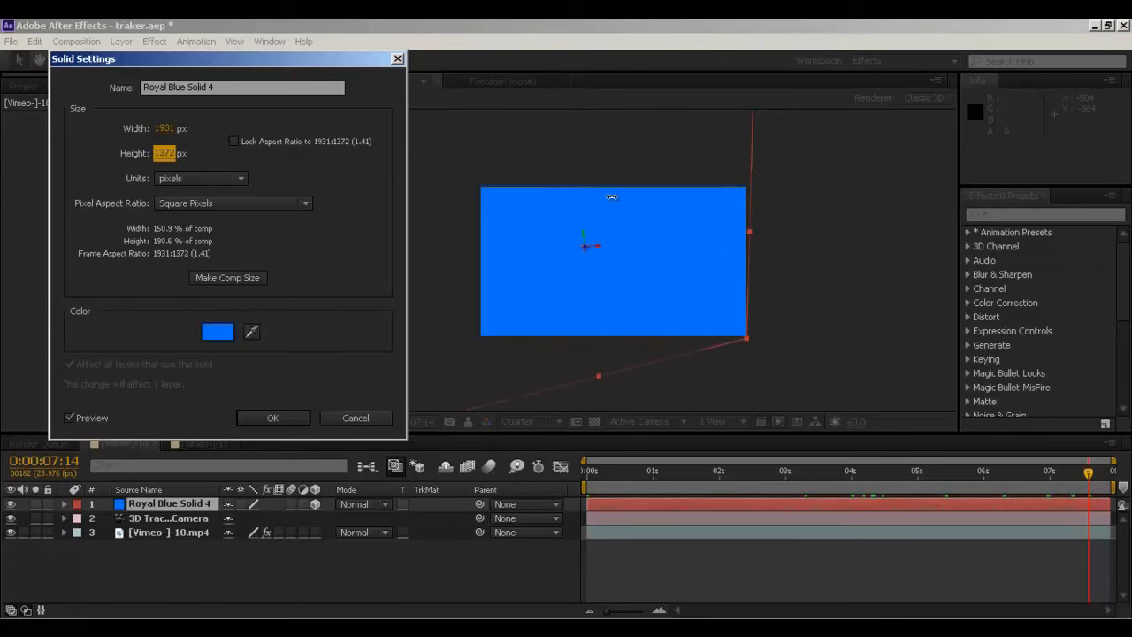
click(274, 417)
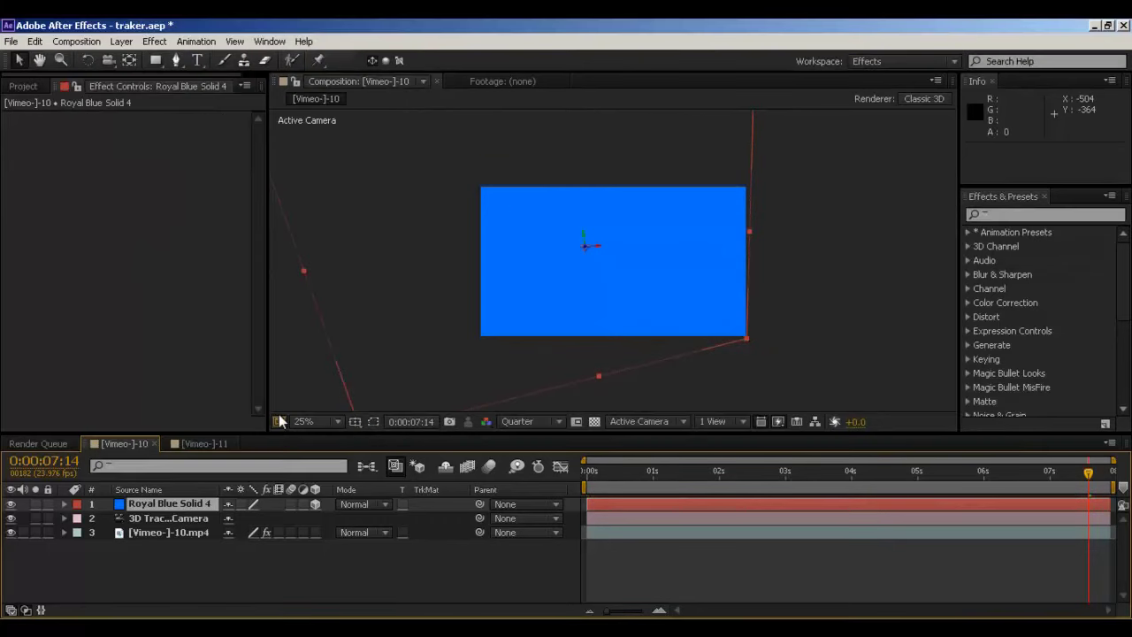
- Hide the blue solid and display the first frame of the composition at Full preview resolution
click(10, 504)
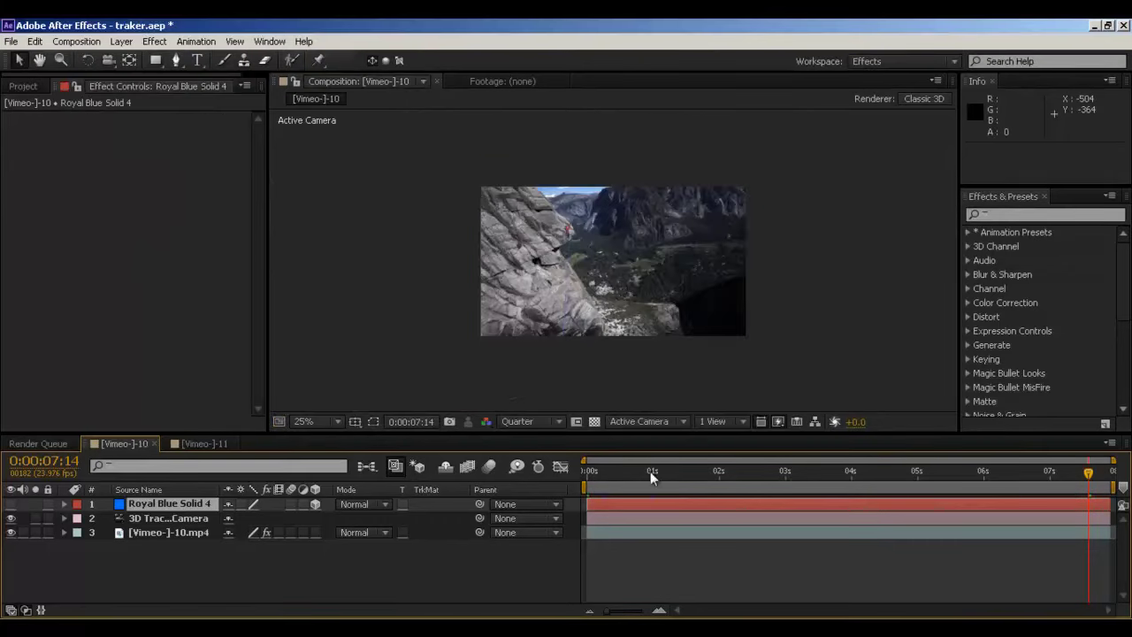
drag(672, 472, 538, 459)
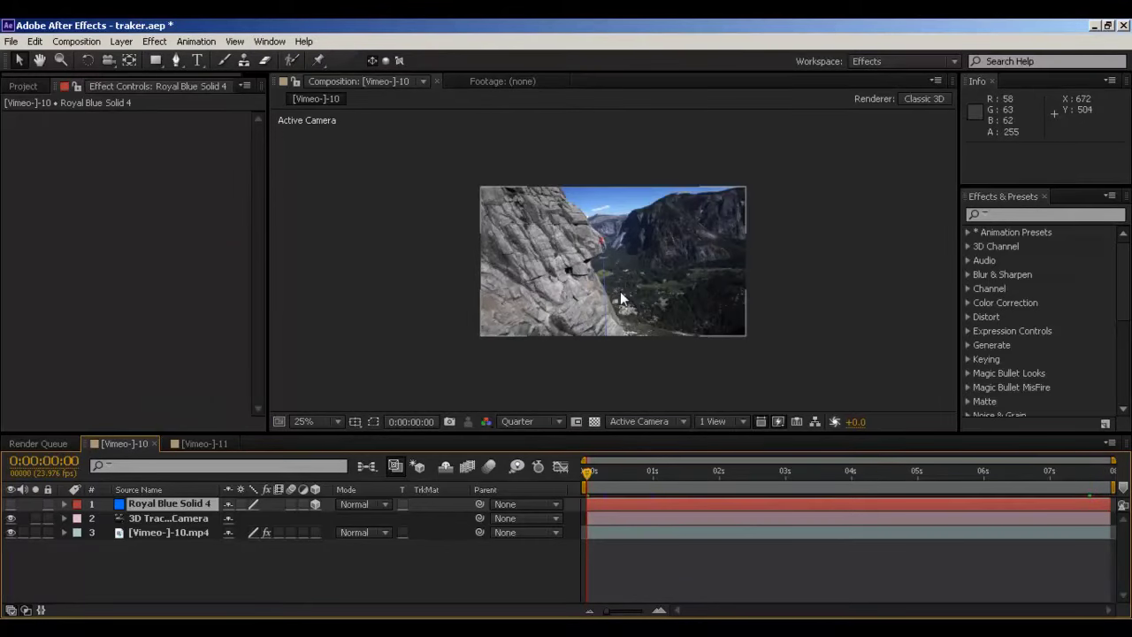
scroll(596, 336, up, 2)
click(531, 421)
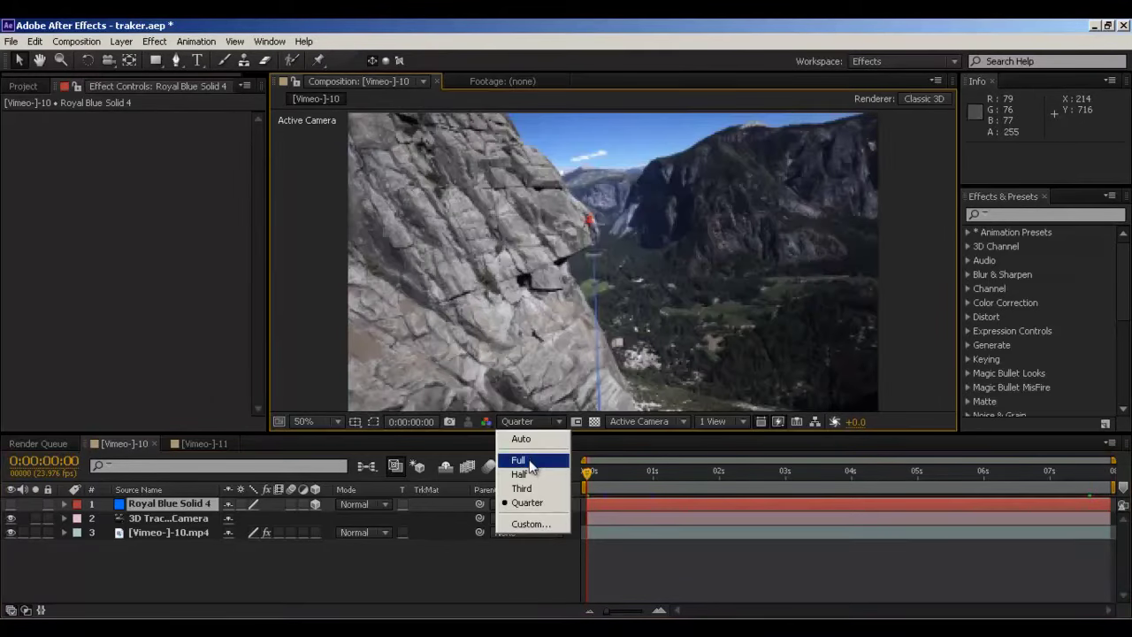
click(526, 456)
scroll(504, 219, down, 2)
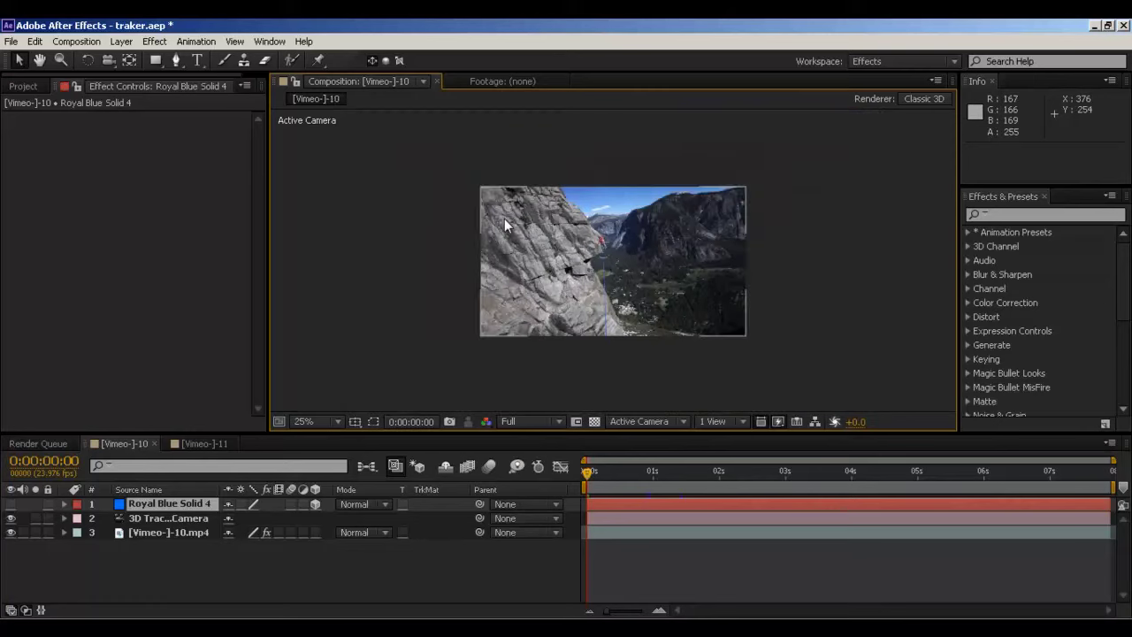
- Draw a straight open mask path on the blue solid from the climber to beyond the frame's lower-right corner
click(174, 60)
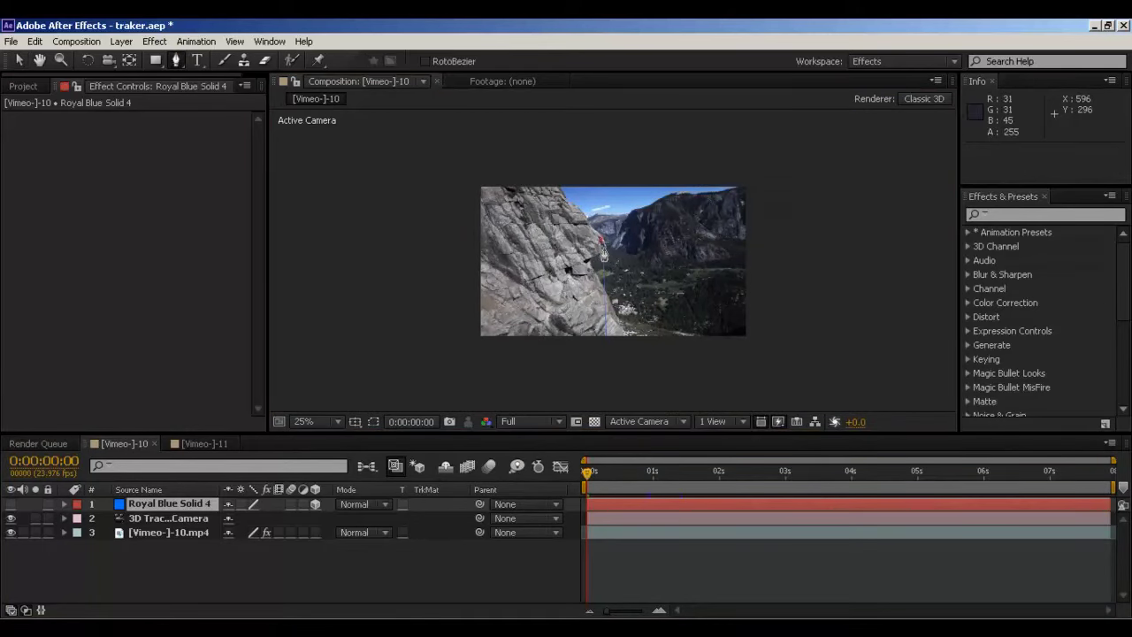
click(601, 247)
click(778, 351)
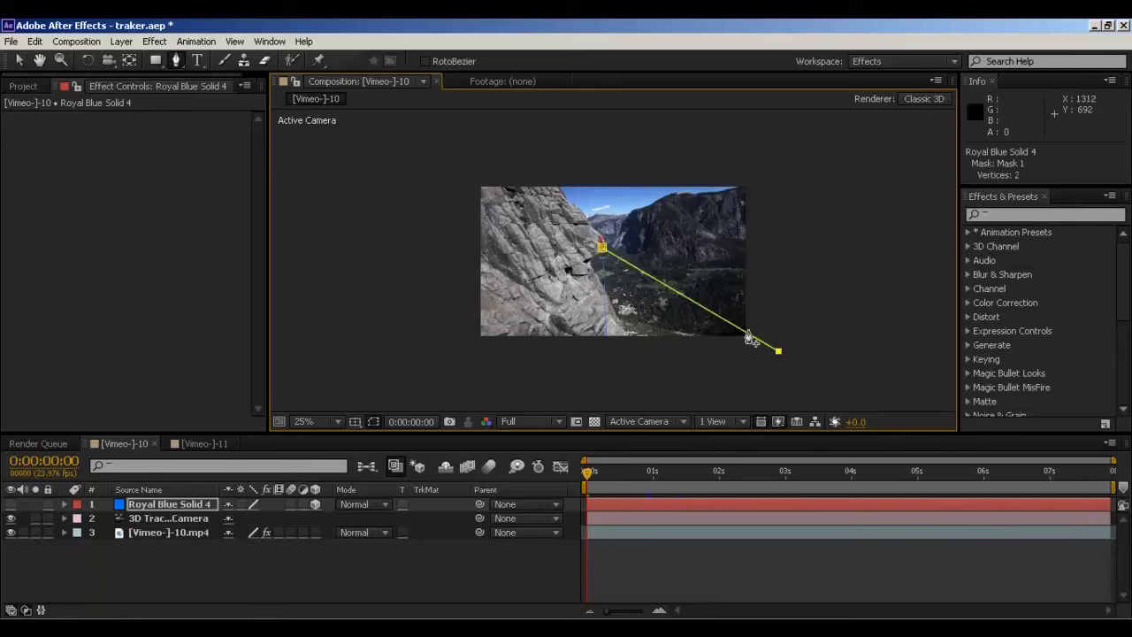
- Draw a second open mask path on the blue solid from beyond the frame's lower-left corner to the climber
click(198, 514)
click(199, 501)
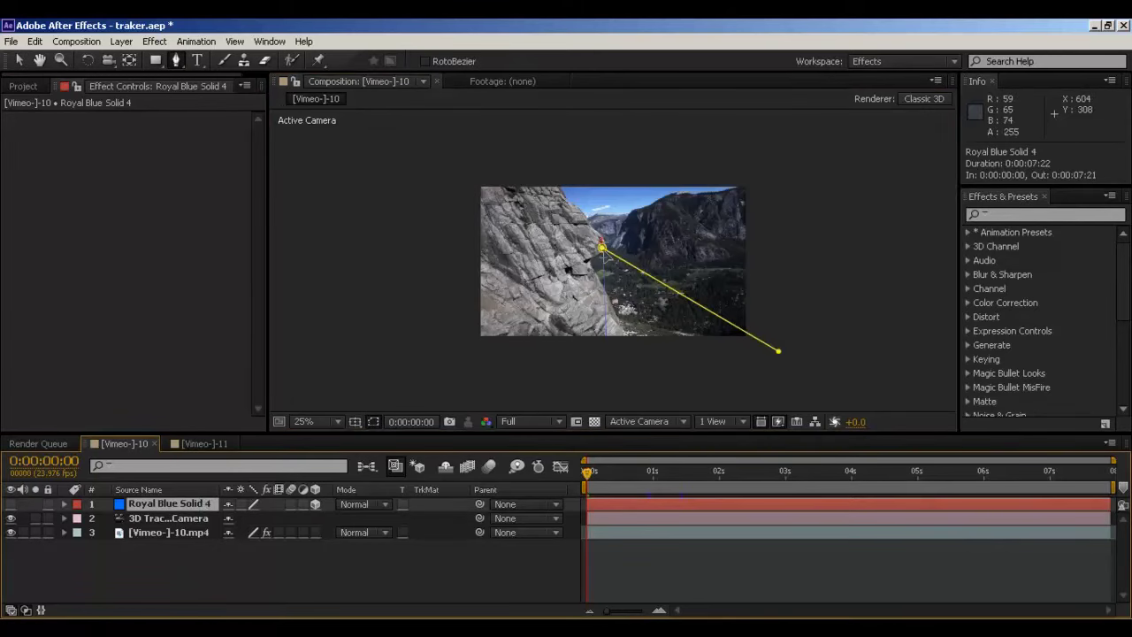
click(453, 354)
click(602, 249)
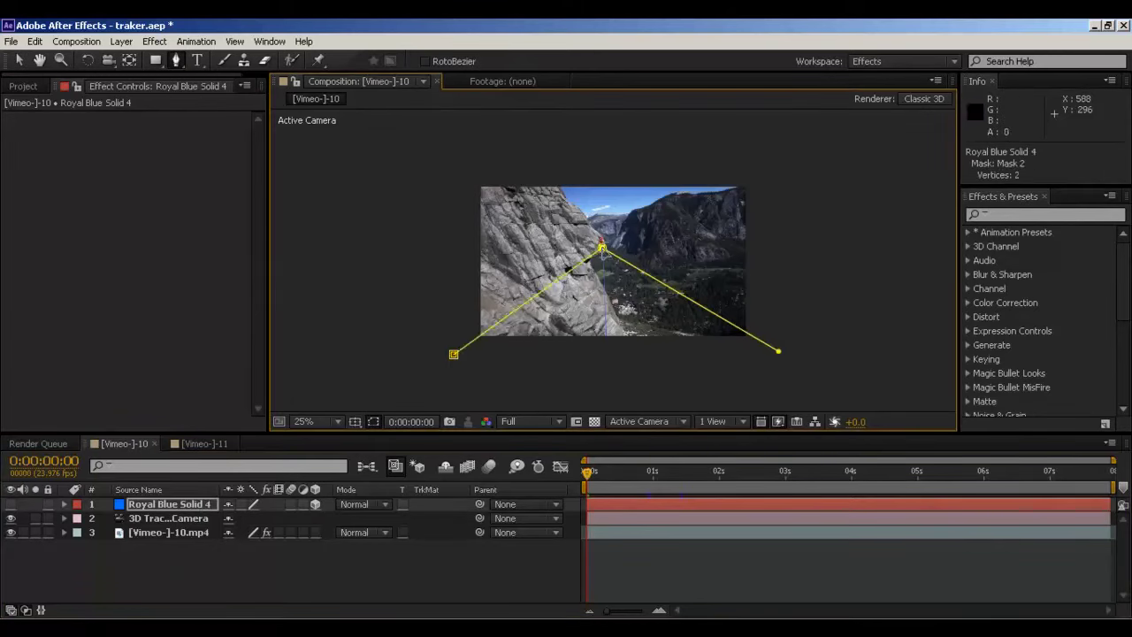
click(171, 500)
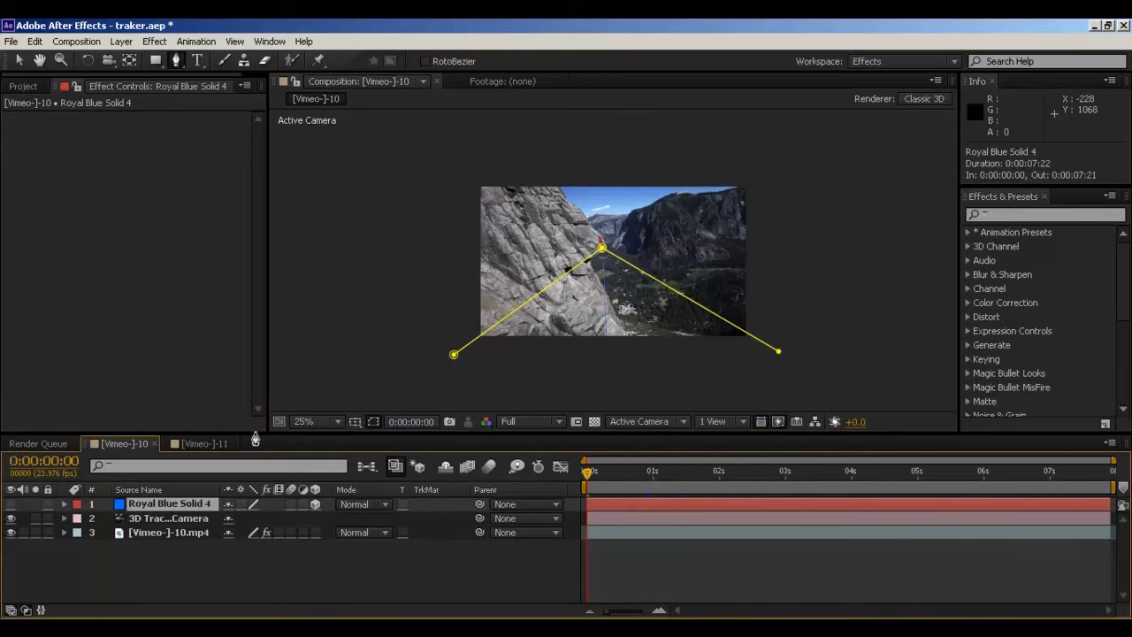
key(period)
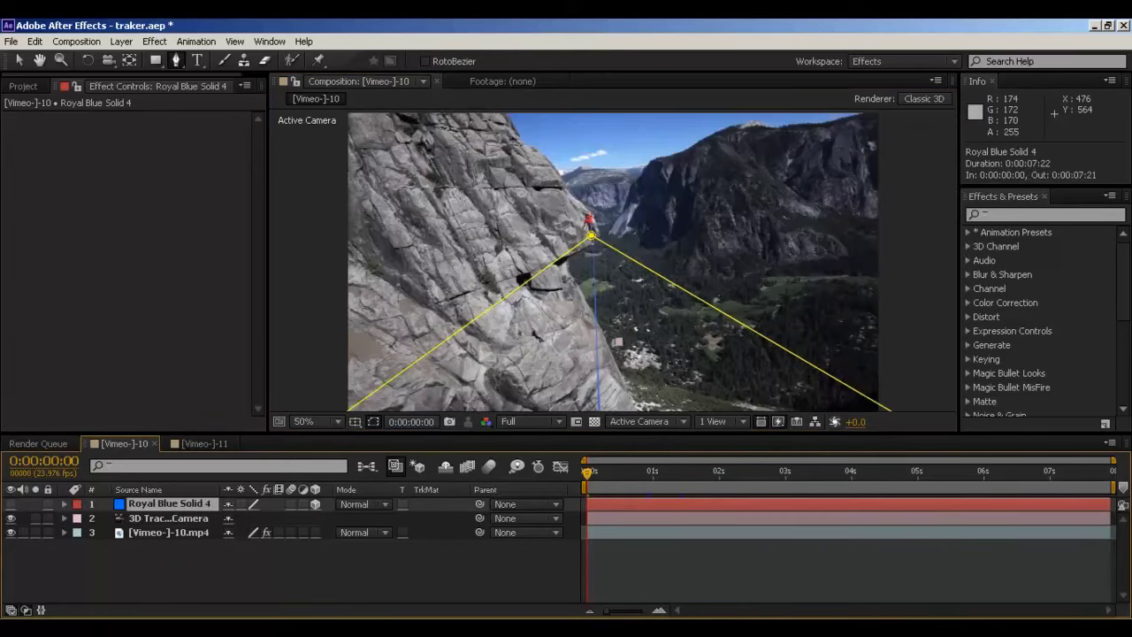
- Lower the preview resolution to Half and make the blue solid visible again
click(10, 504)
click(552, 421)
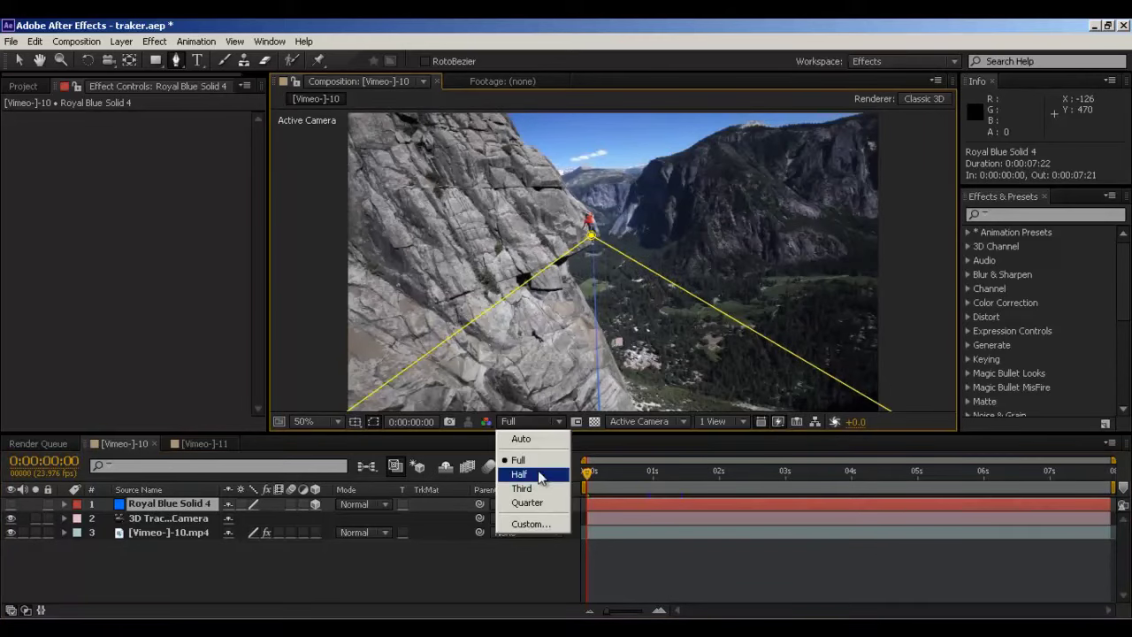
click(531, 476)
click(10, 504)
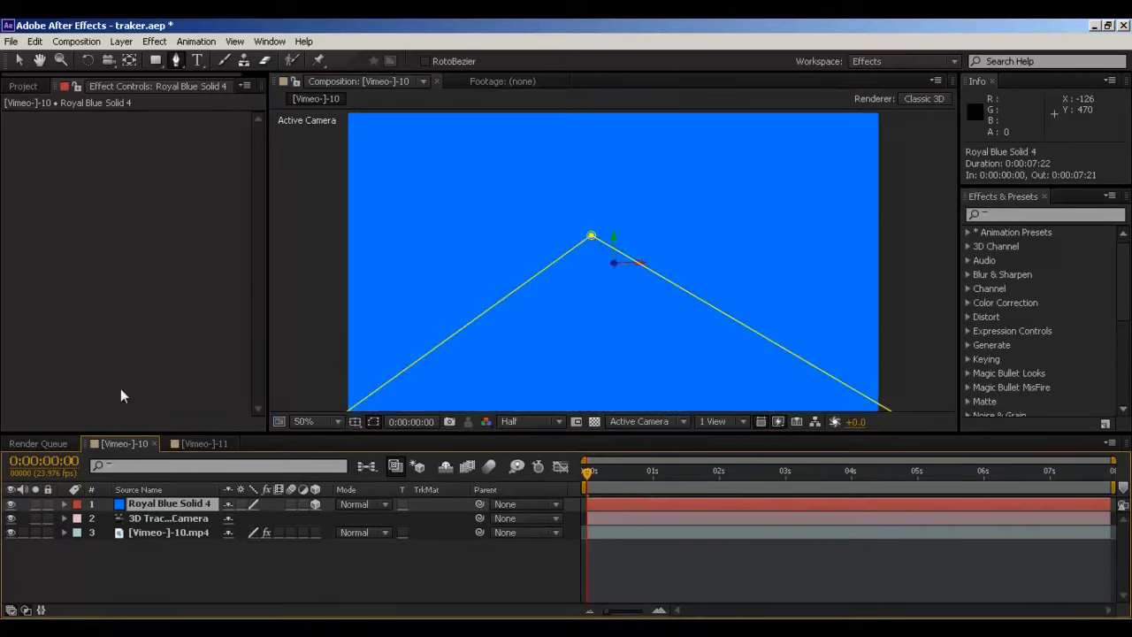
- Apply the Stroke effect from the Generate category to the blue solid
right_click(76, 154)
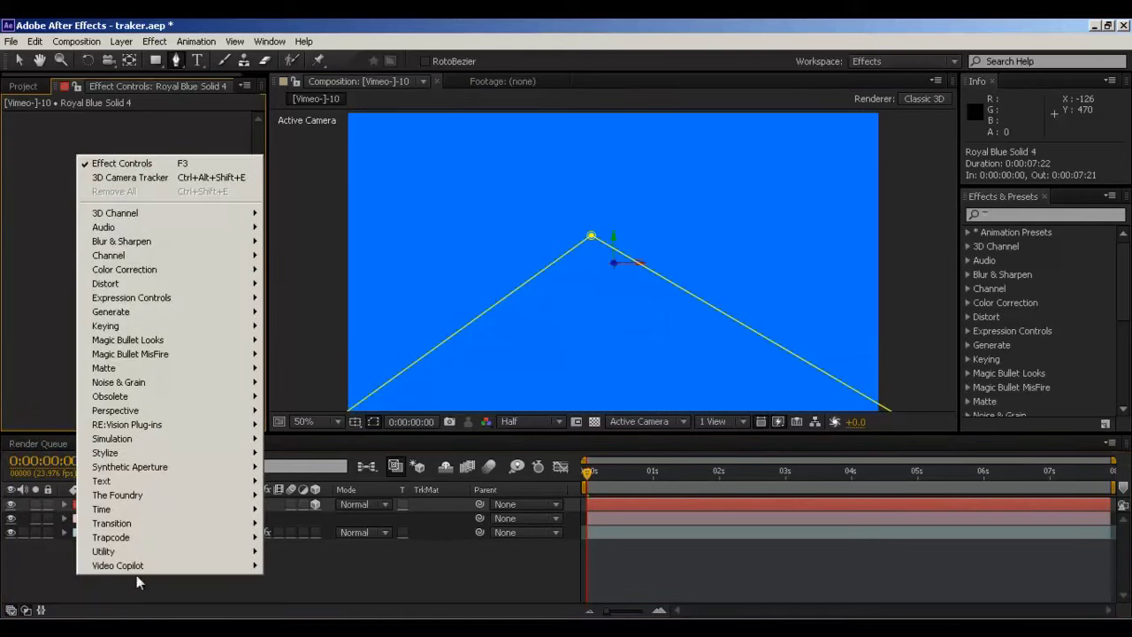
mouse_move(156, 544)
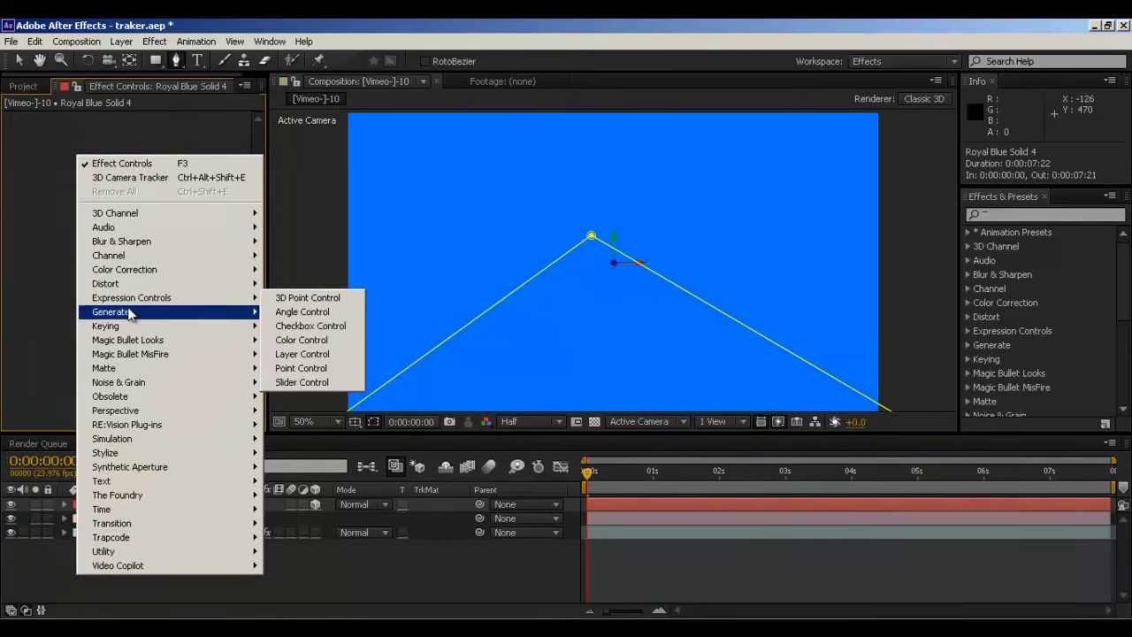
mouse_move(130, 314)
click(301, 614)
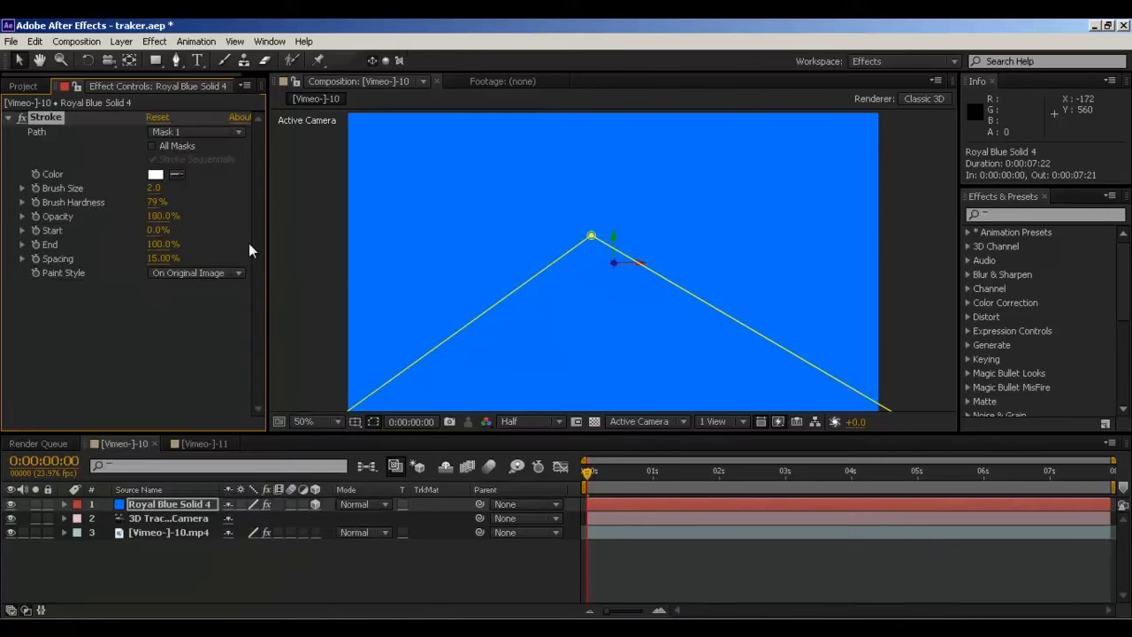
- Make the Stroke effect follow all masks with paint style On Transparent, and hide the mask outlines in the viewer
click(152, 146)
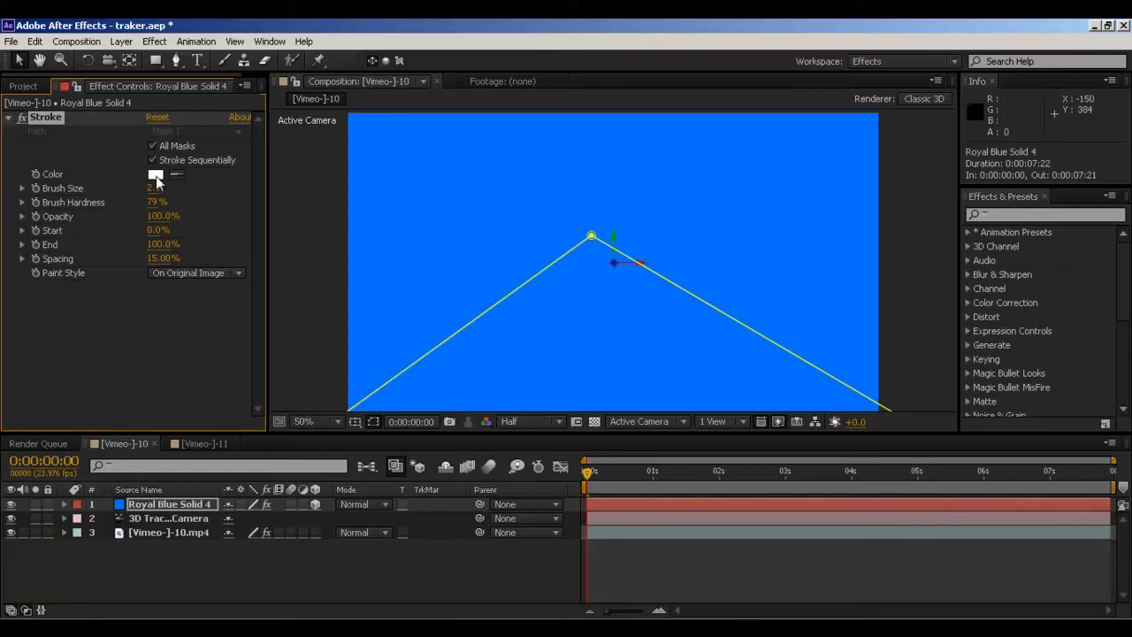
click(187, 273)
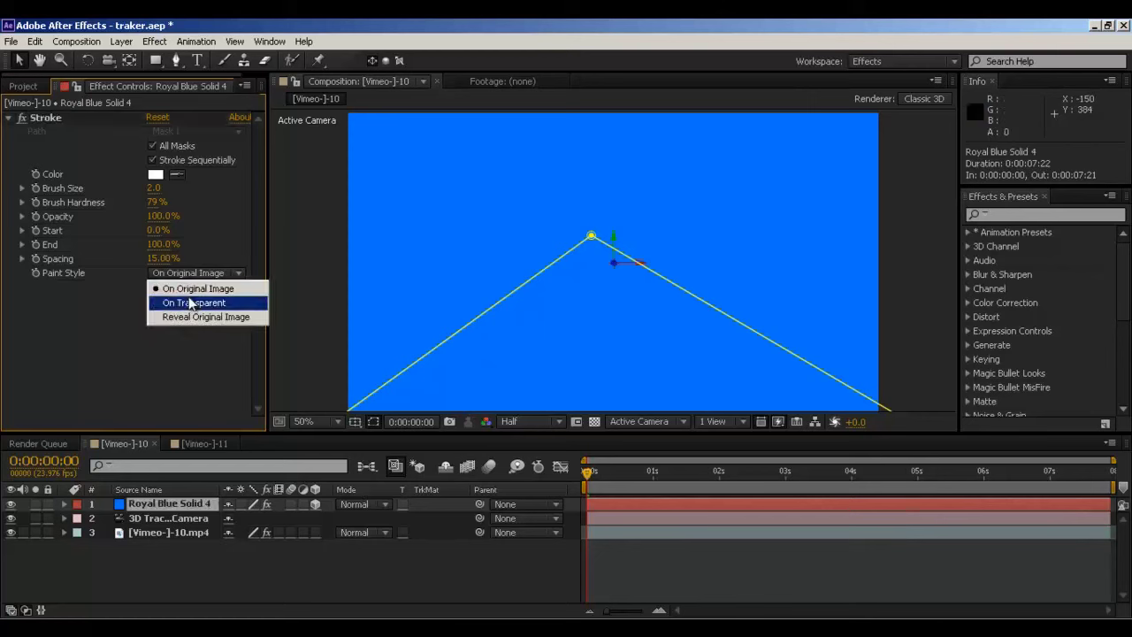
click(189, 303)
click(373, 424)
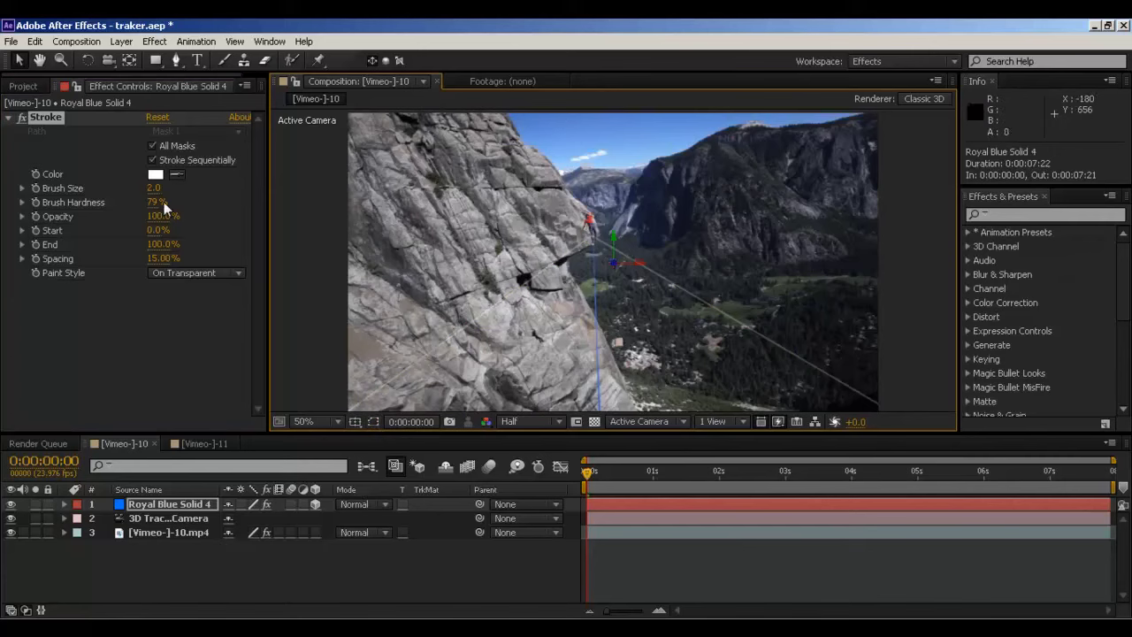
- Sample the Stroke colour from the climber's blue rope, brighten it to 3A78DF, and preview it at Full resolution
click(172, 174)
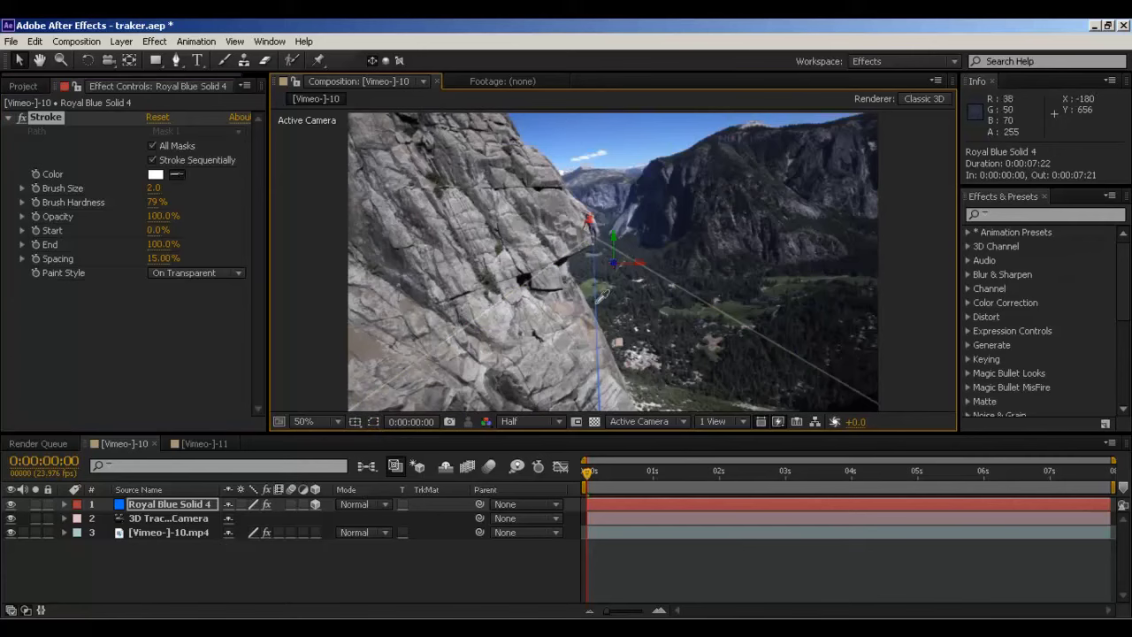
click(597, 302)
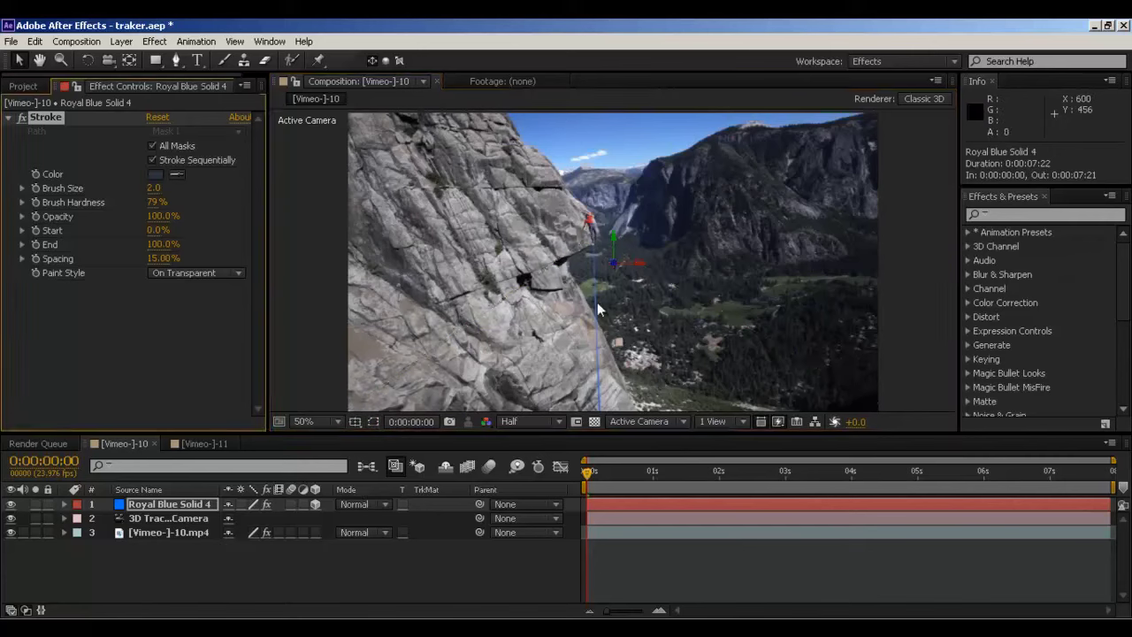
click(157, 174)
mouse_move(121, 283)
mouse_down()
mouse_move(174, 222)
mouse_move(182, 156)
mouse_up()
click(372, 133)
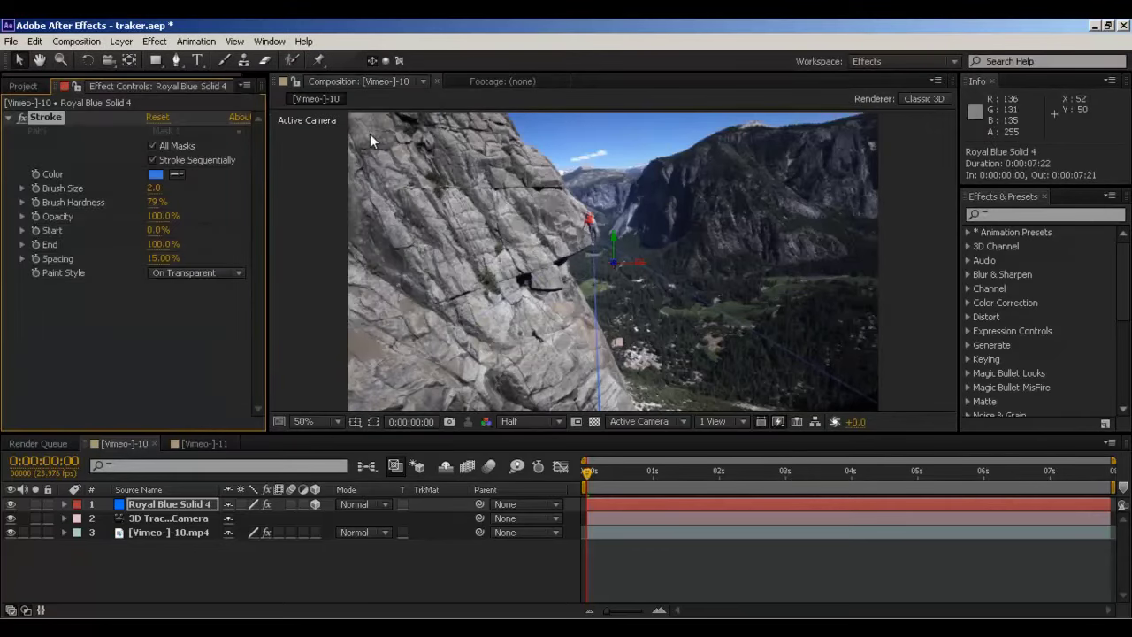
click(506, 423)
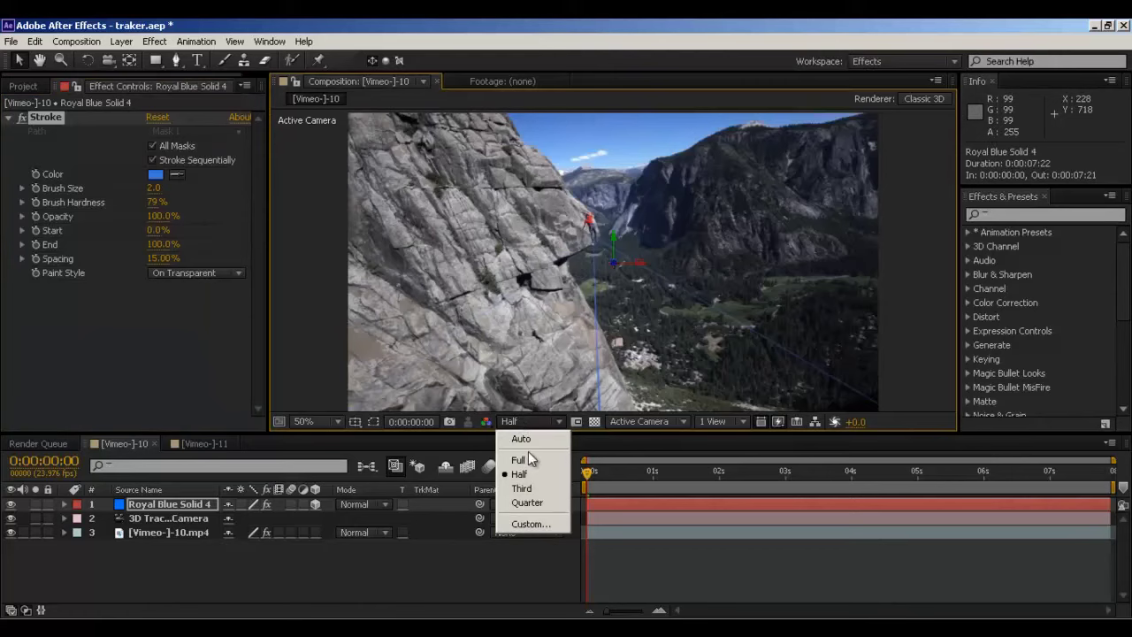
click(527, 453)
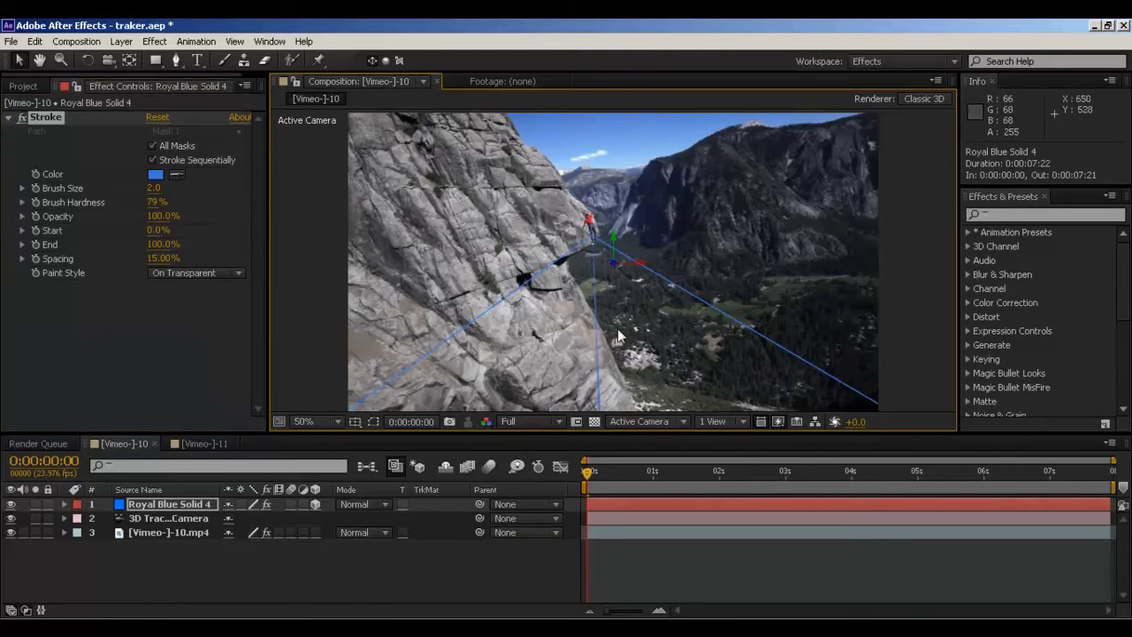
- Darken the Stroke colour to blue 294A82 to match the climber's rope
click(152, 176)
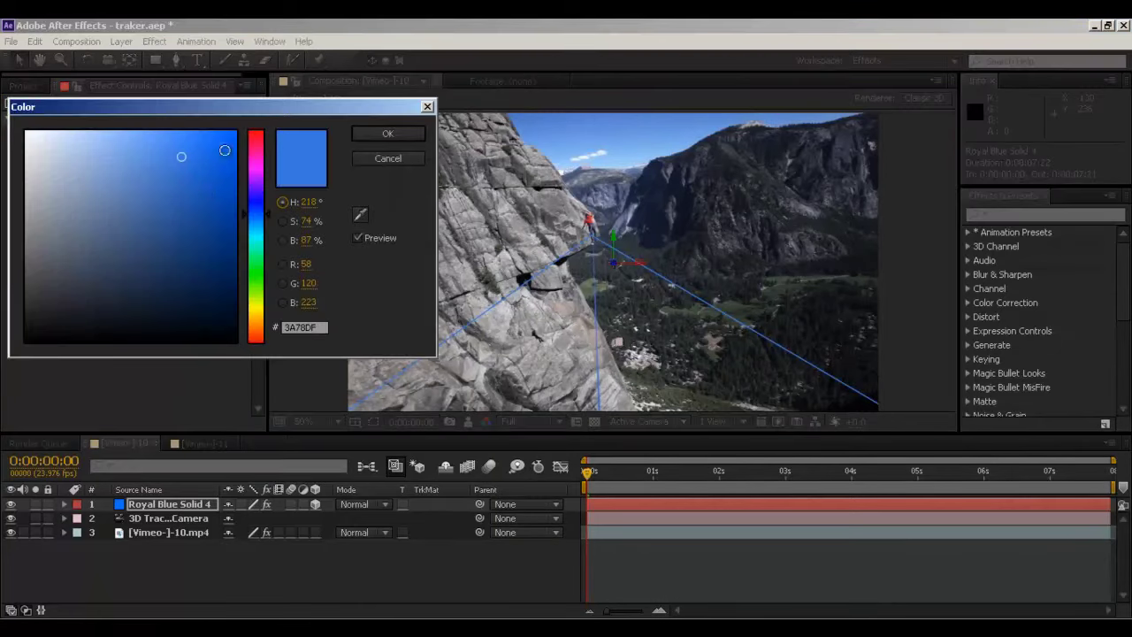
click(159, 191)
drag(159, 191, 166, 209)
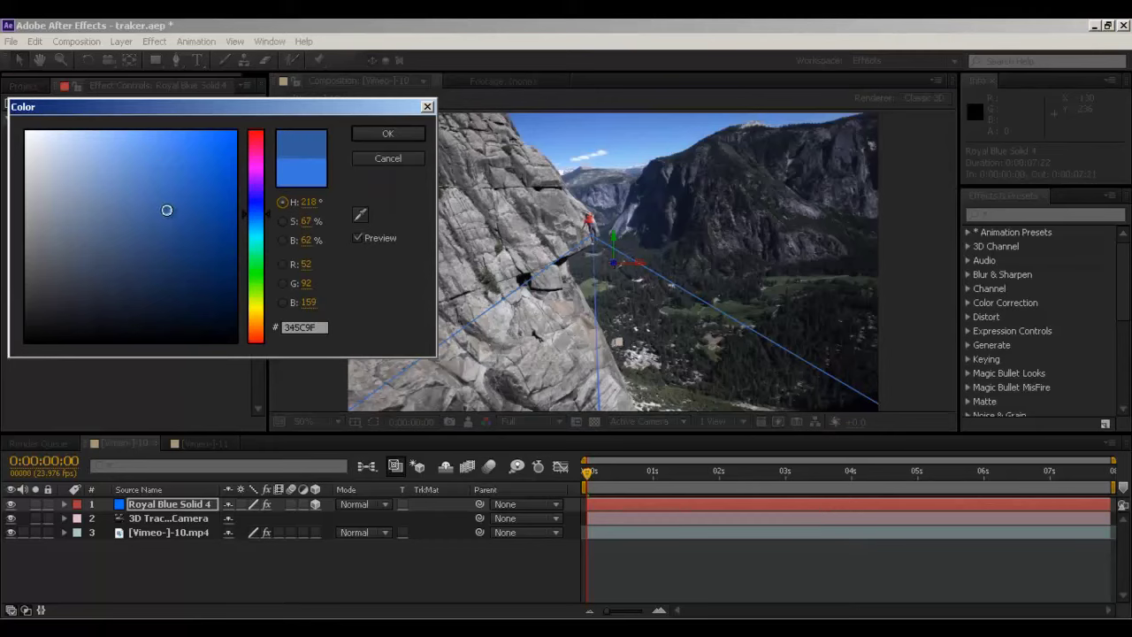
click(386, 134)
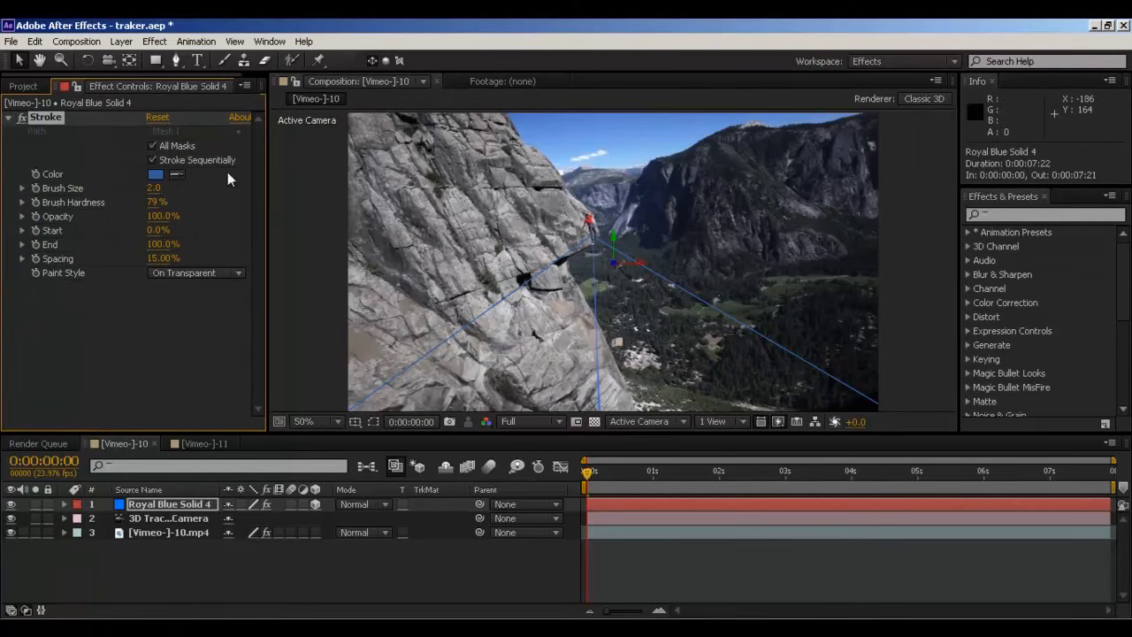
click(155, 177)
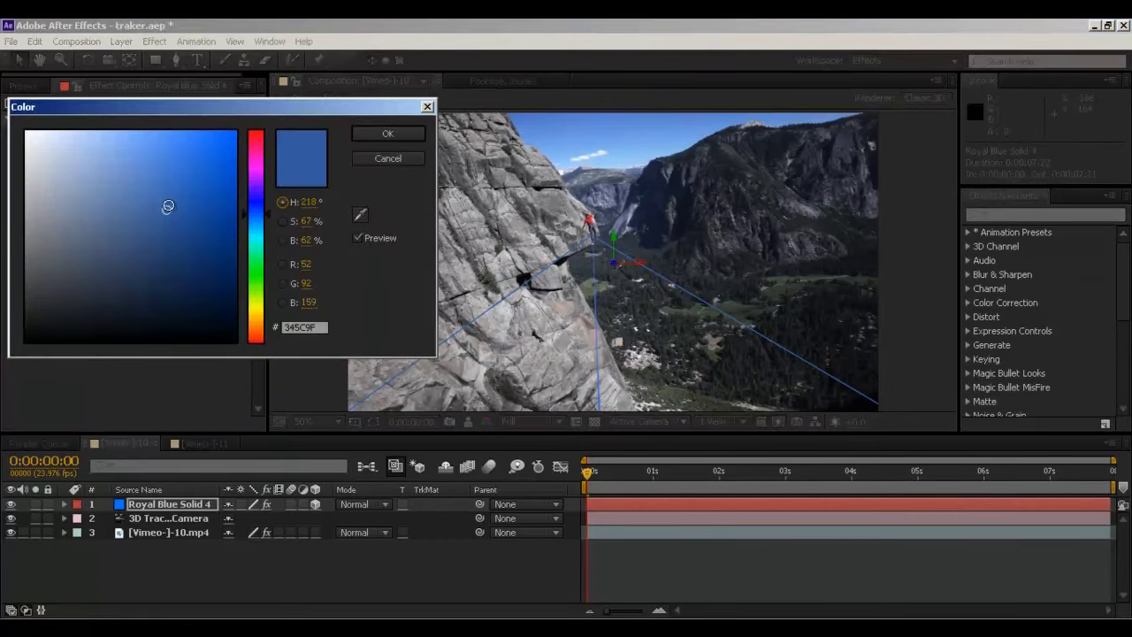
mouse_move(167, 209)
mouse_down()
mouse_move(170, 249)
mouse_move(170, 233)
mouse_up()
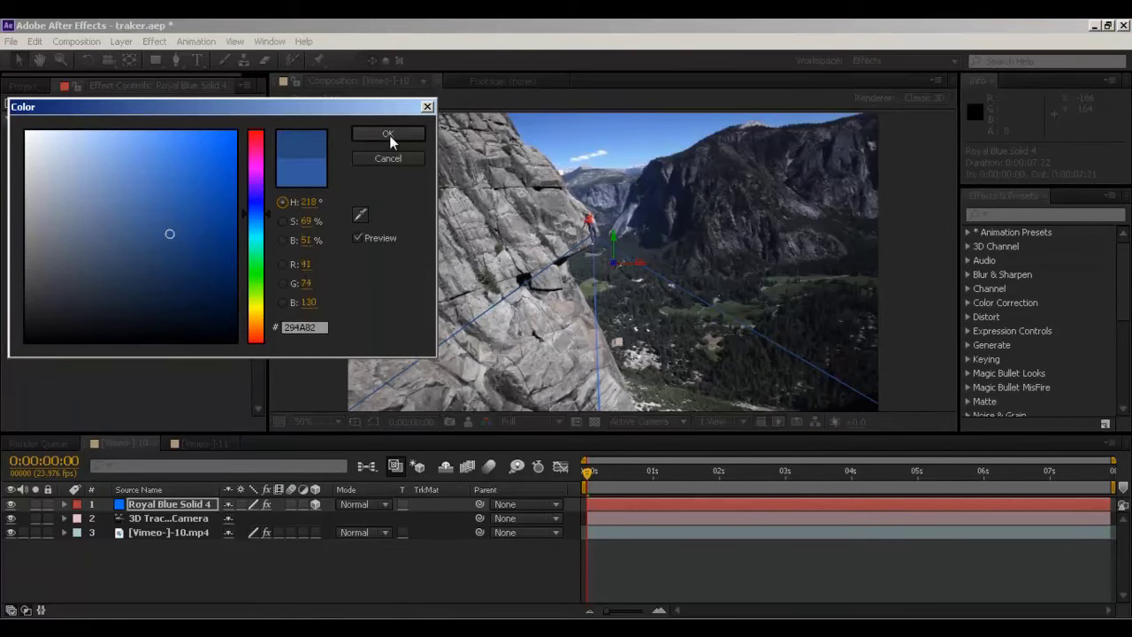
click(389, 135)
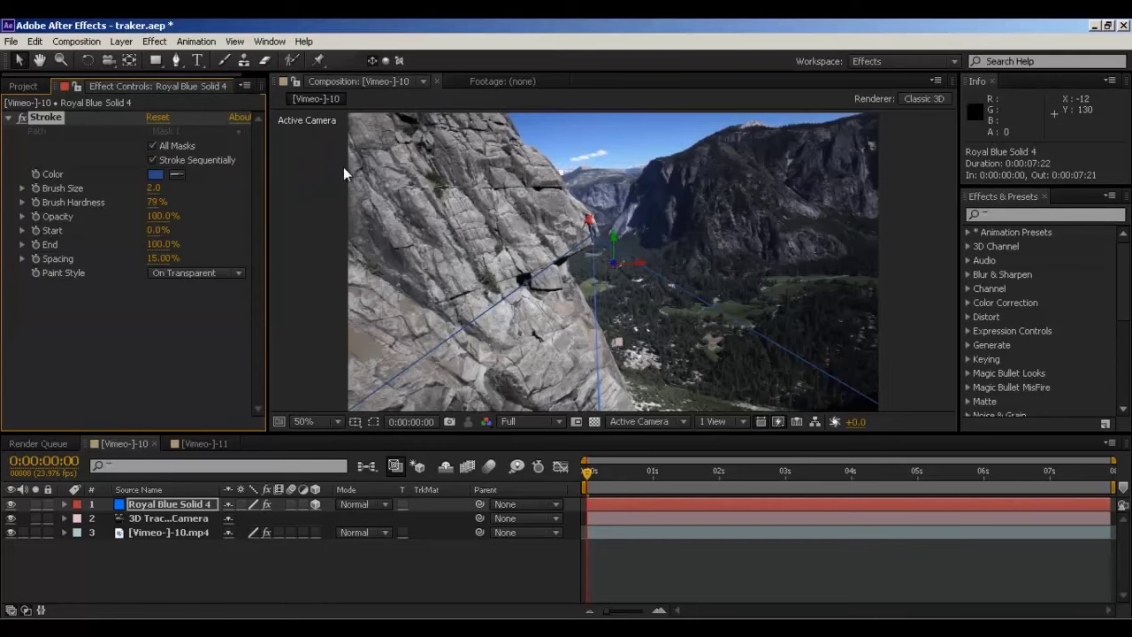
- Save the project and apply the Distort effect Turbulent Displace to the blue solid with an Amount of 6
key(ctrl+s)
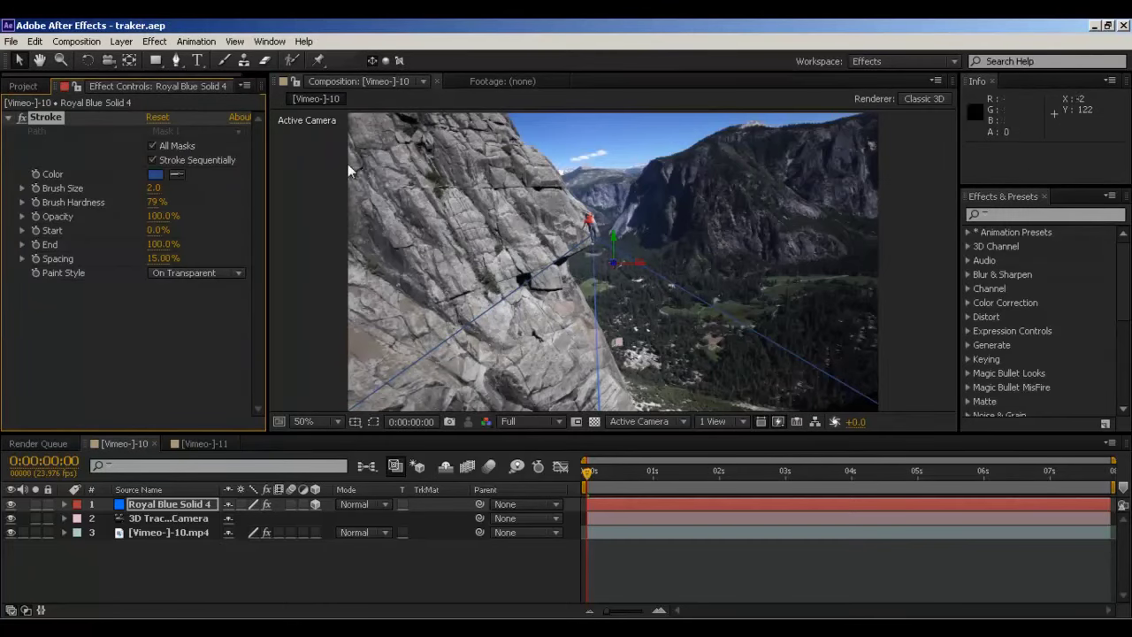
right_click(86, 309)
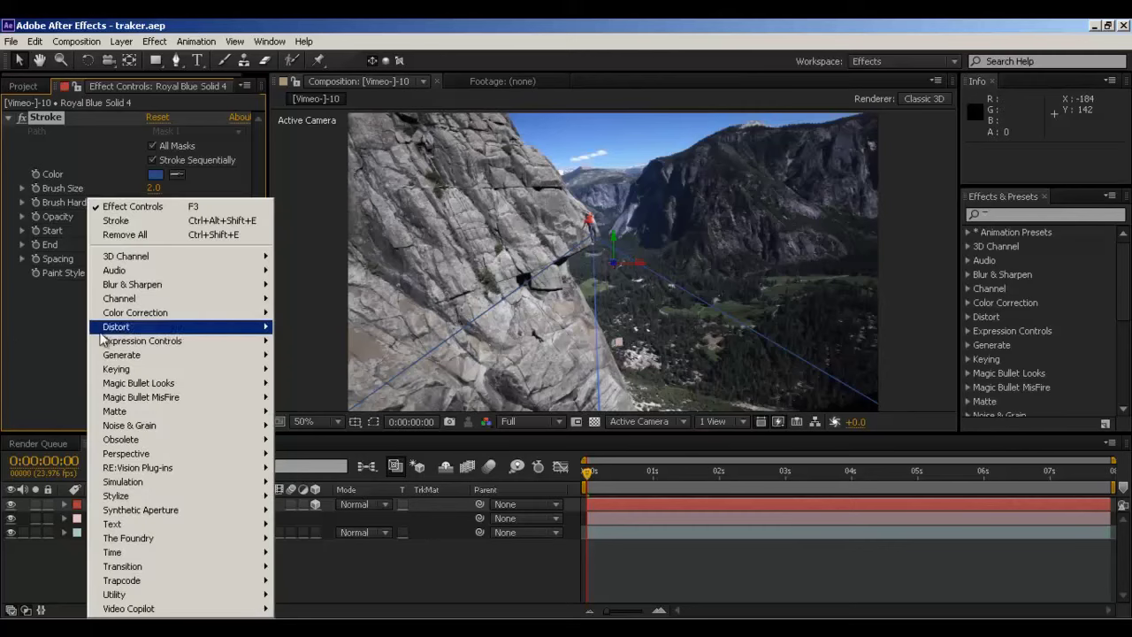
mouse_move(119, 363)
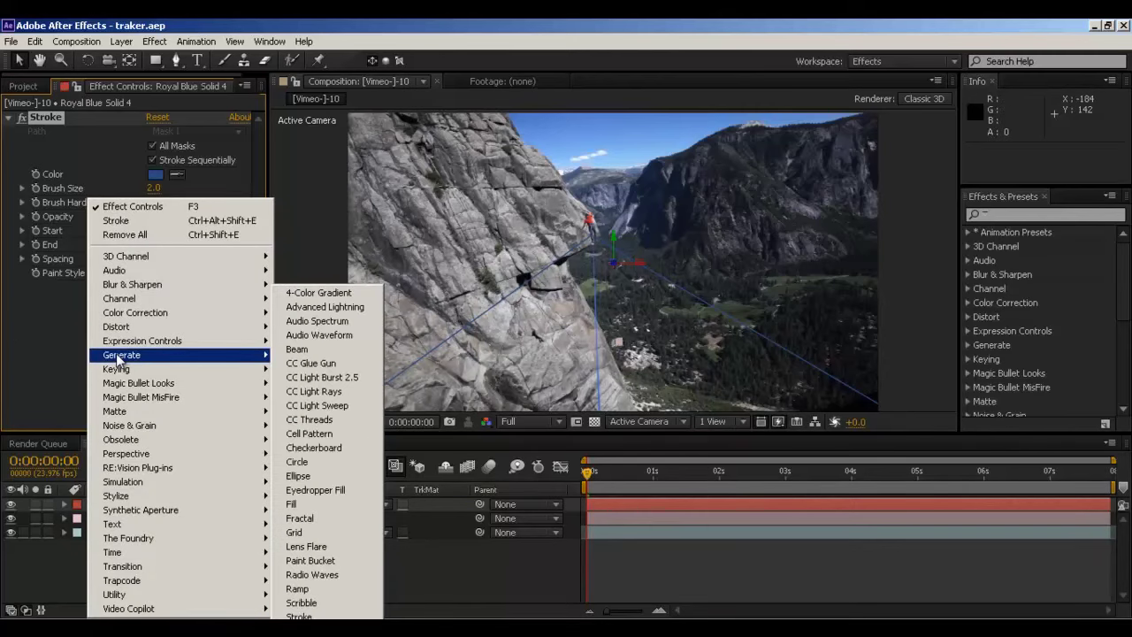
mouse_move(153, 329)
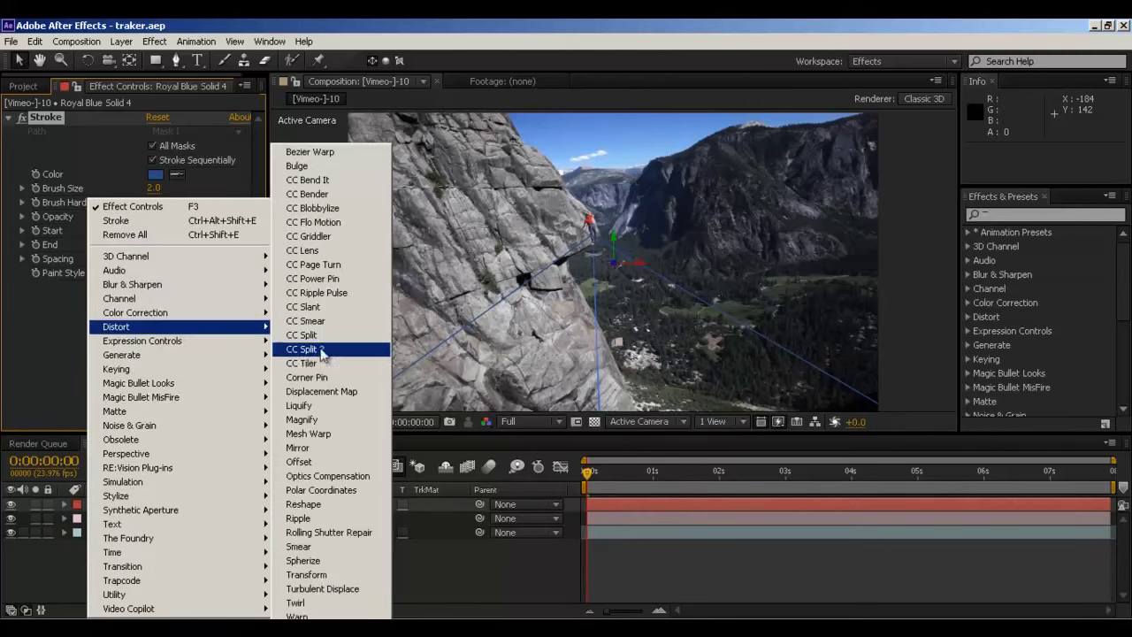
click(350, 591)
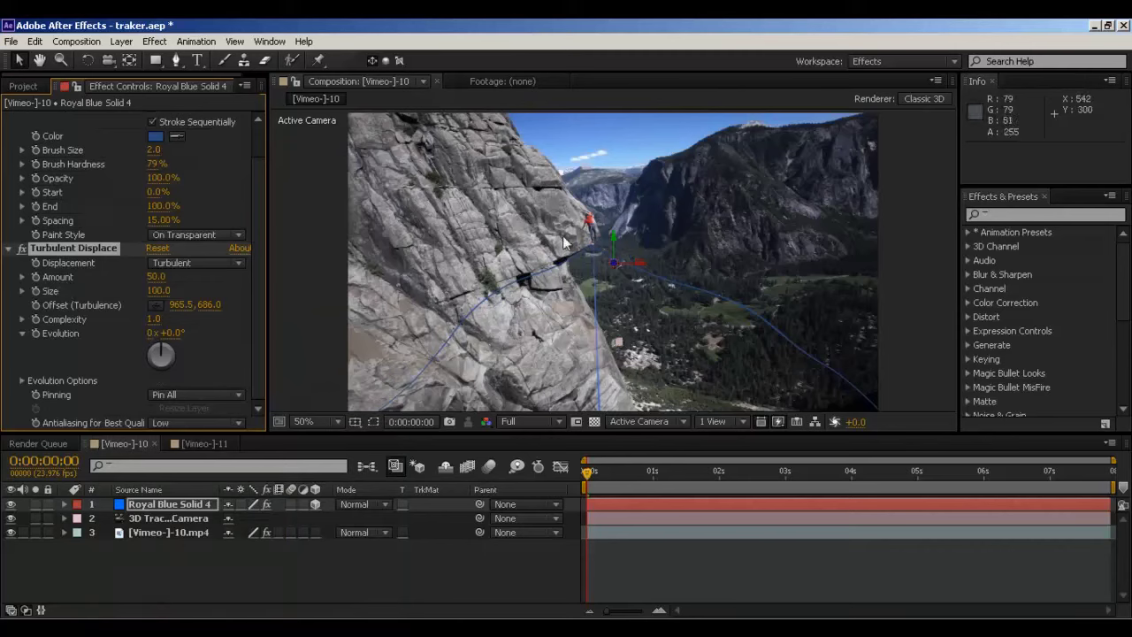
click(155, 277)
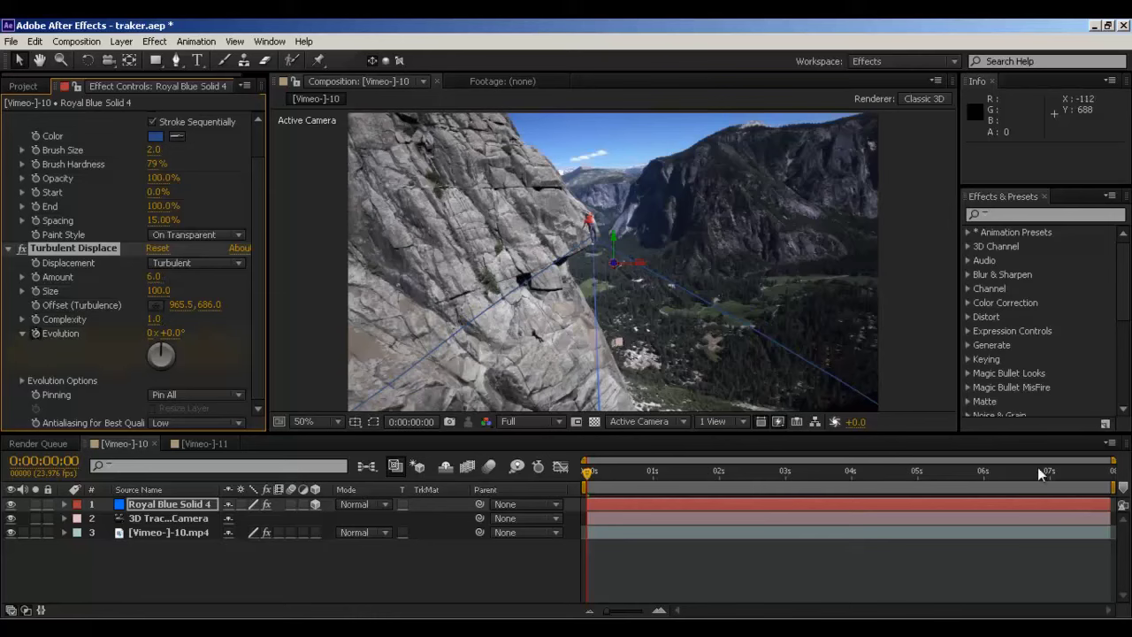
- Animate the Turbulent Displace Evolution from 0 at the first frame to 6 revolutions at 0:00:07:21, and preview the composition
drag(1088, 471, 1112, 471)
click(152, 334)
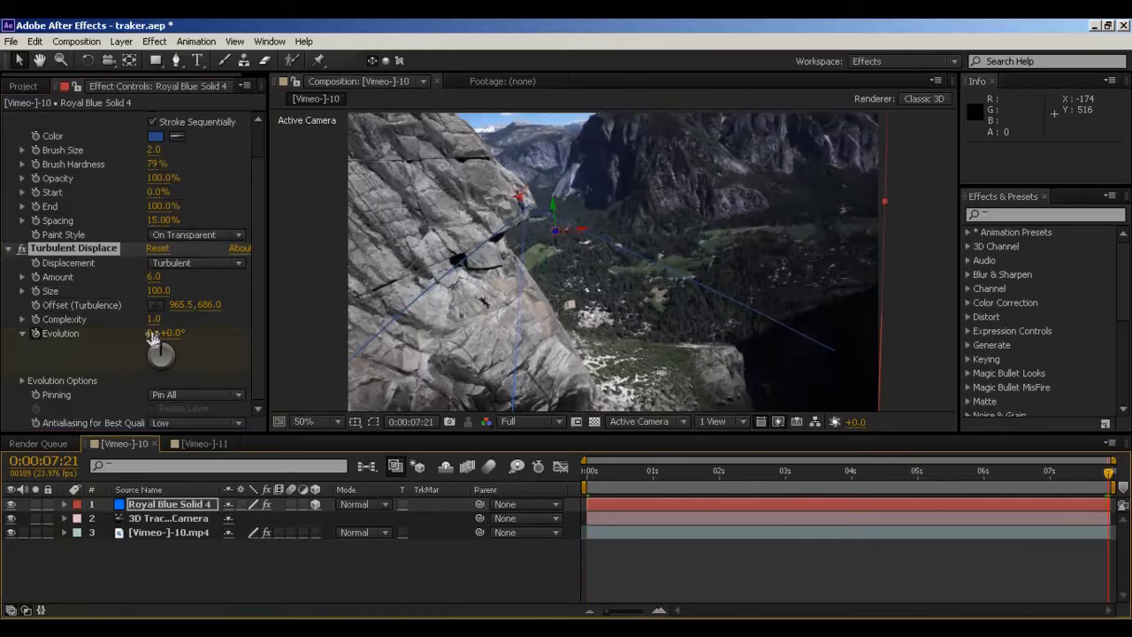
text(6)
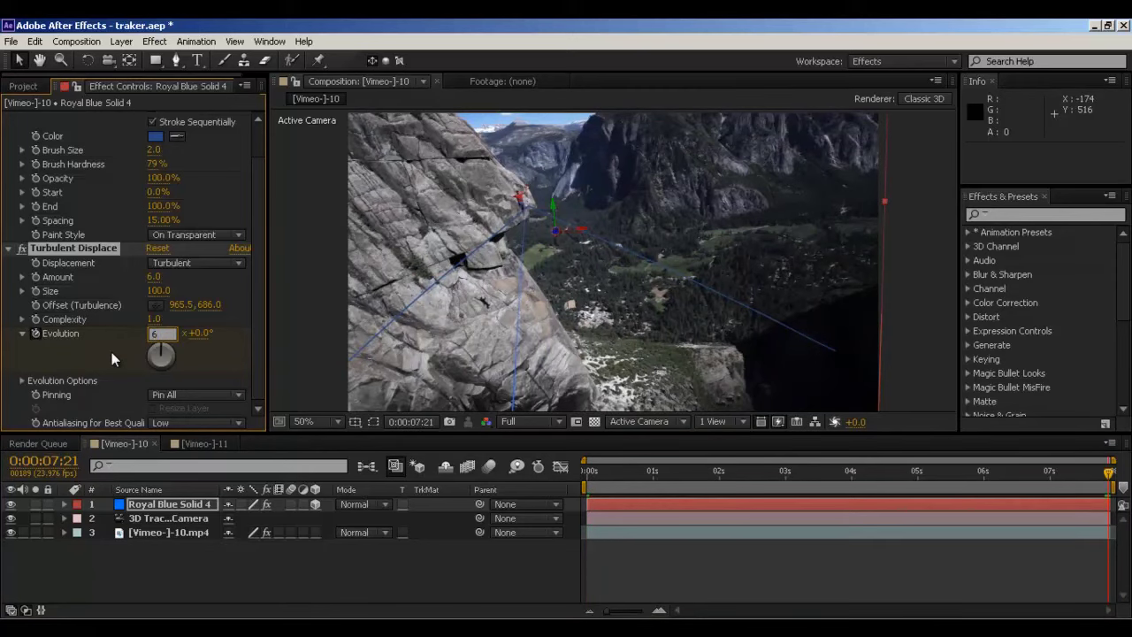
key(Return)
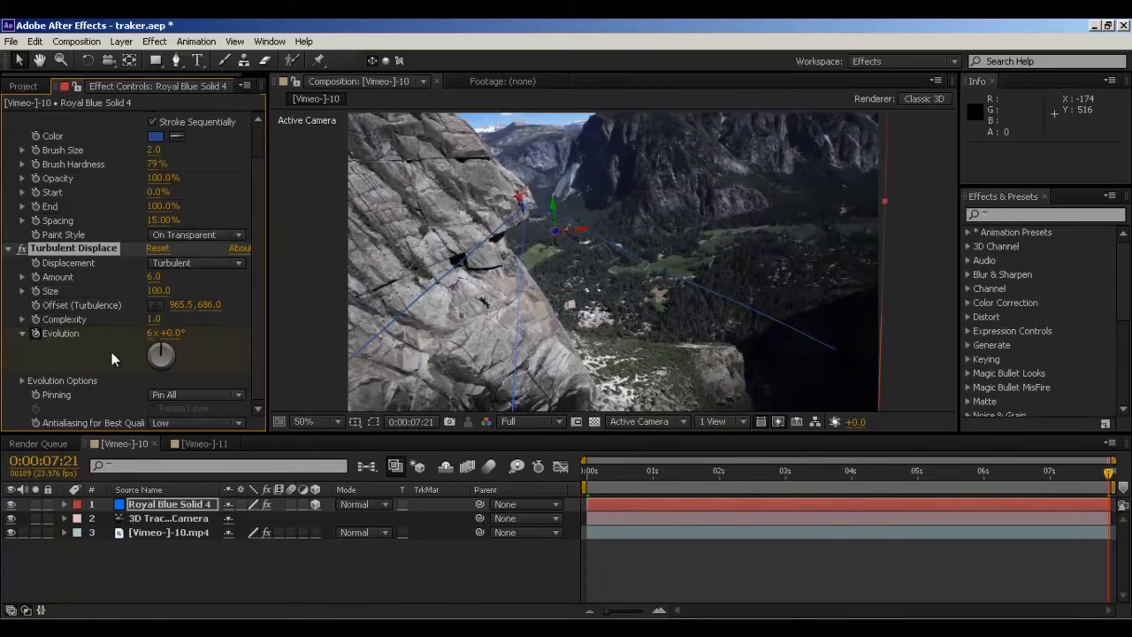
key(KP_0)
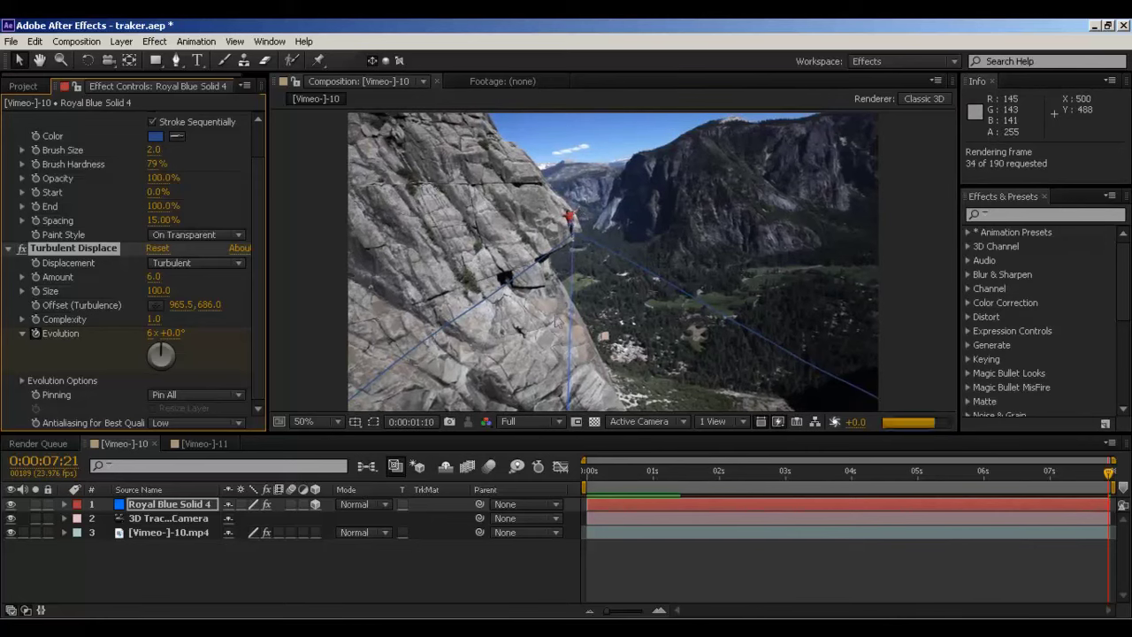
- Leave After Effects for the desktop and close the Firefox window
click(1094, 24)
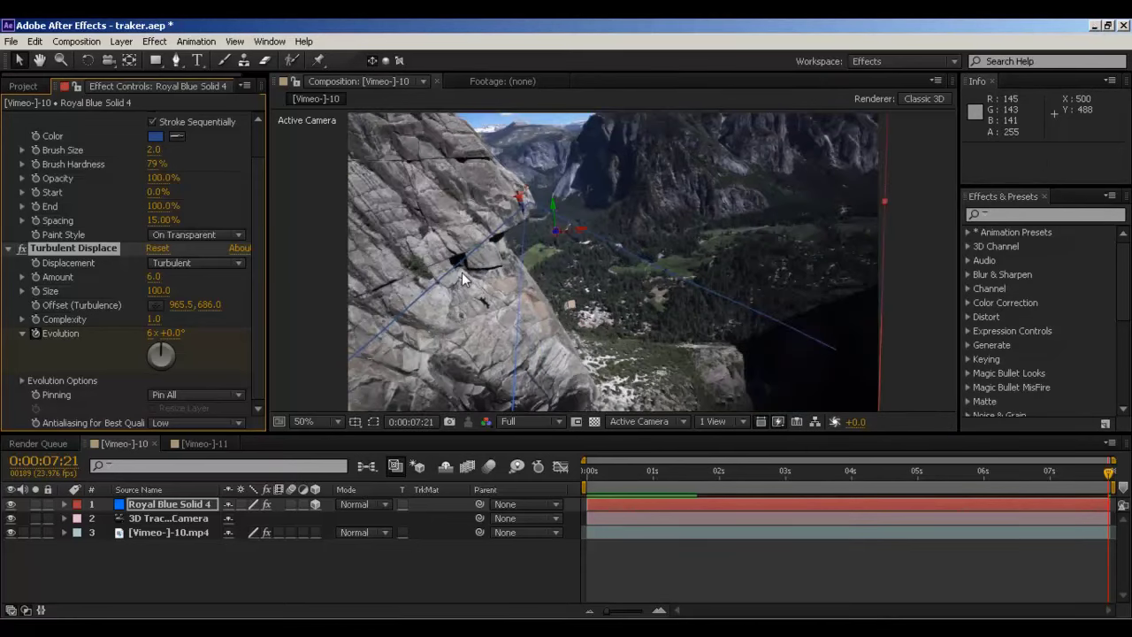
key(alt+Tab)
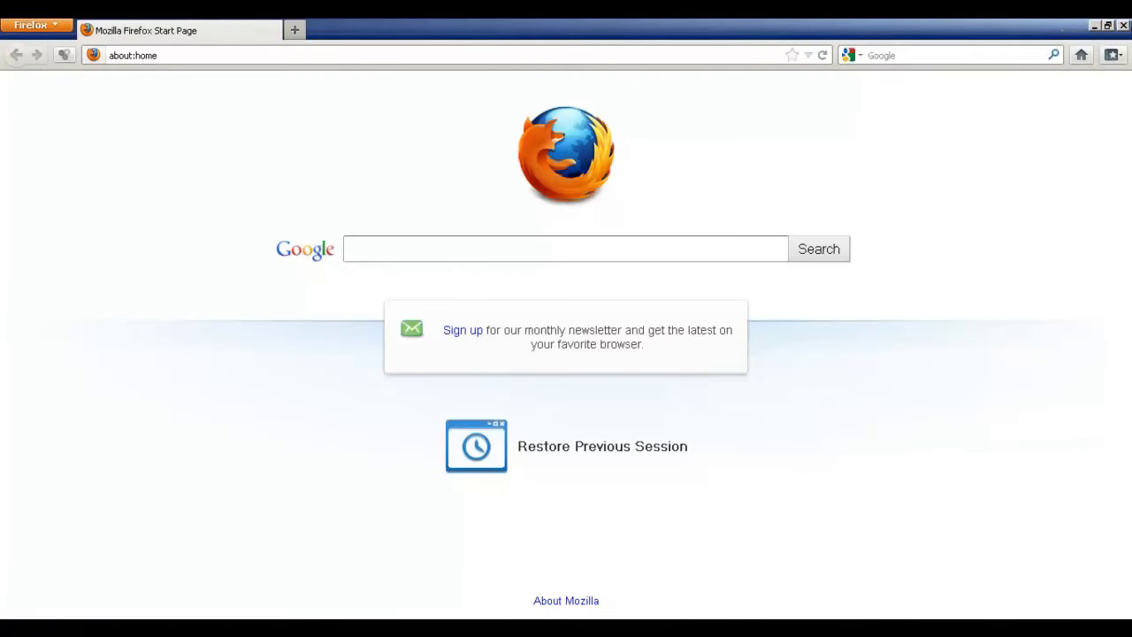
click(1125, 26)
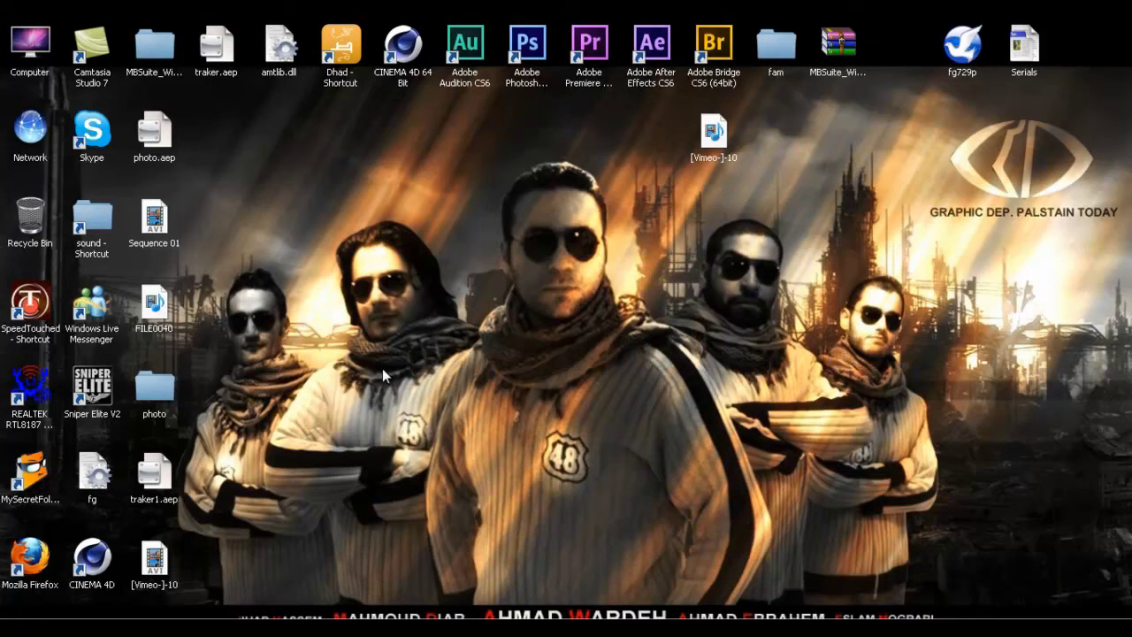